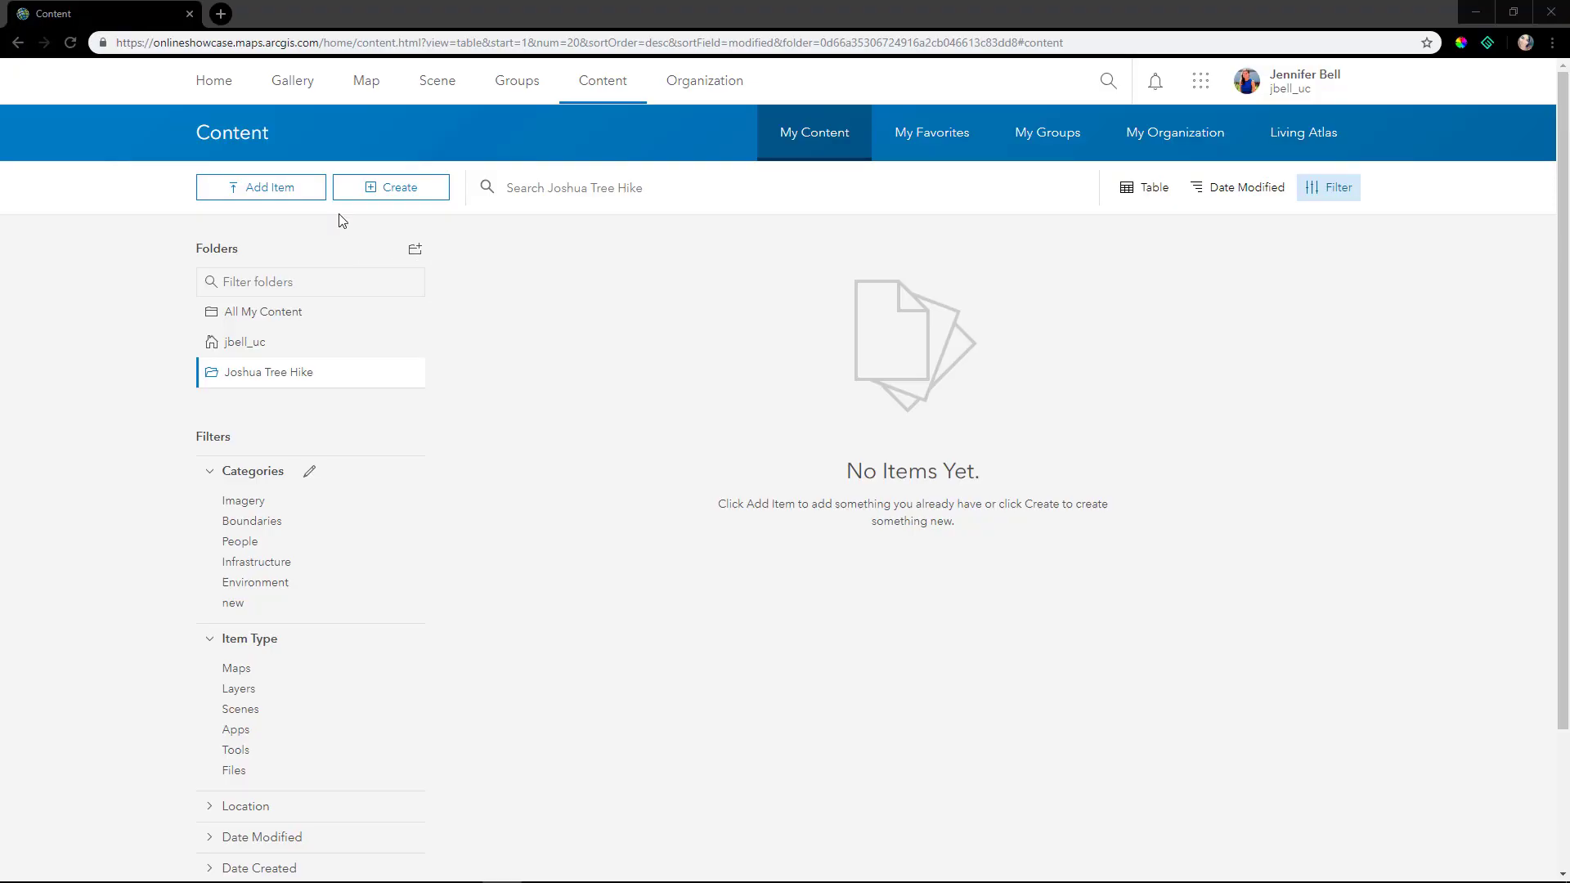
Step: Add GeotaggedImagesHike.zip from the computer as a Photos with Locations item
left_click(305, 190)
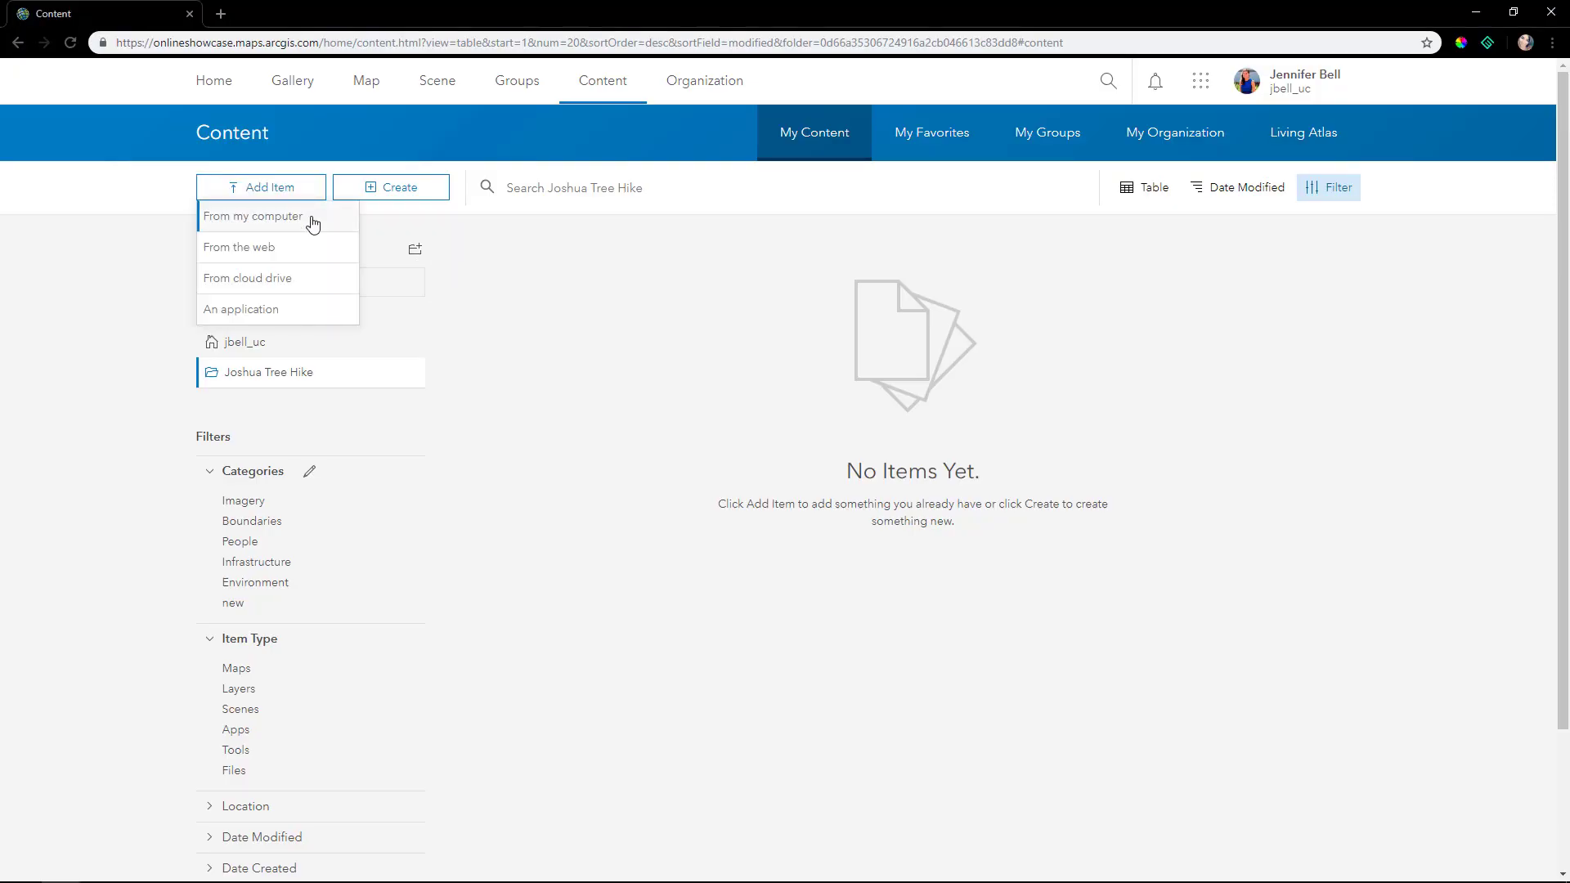
left_click(313, 222)
left_click(571, 395)
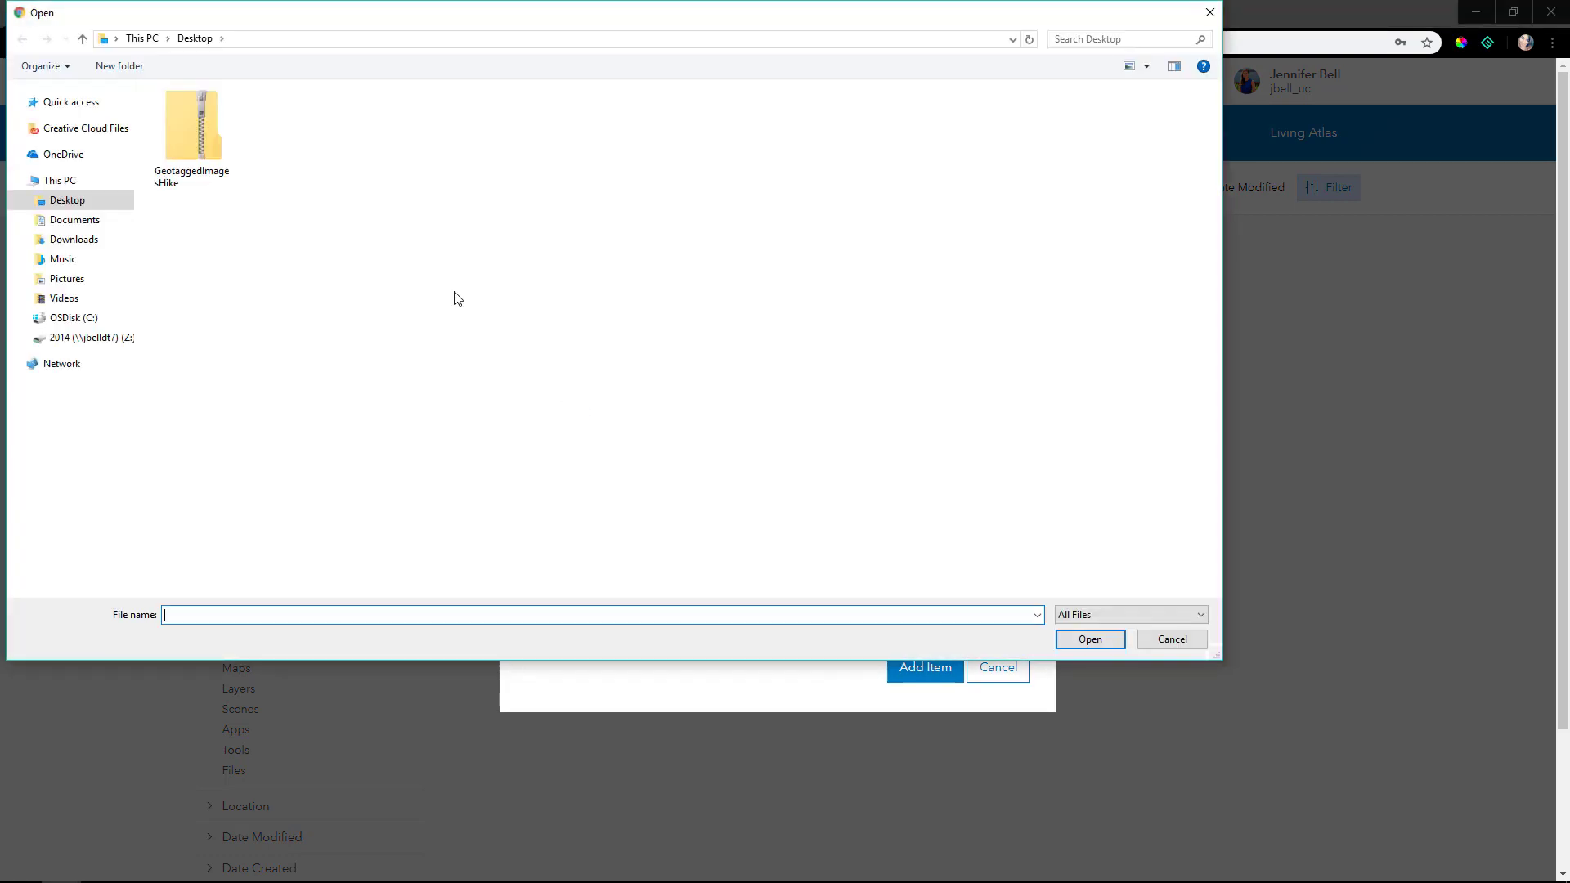
left_click(220, 126)
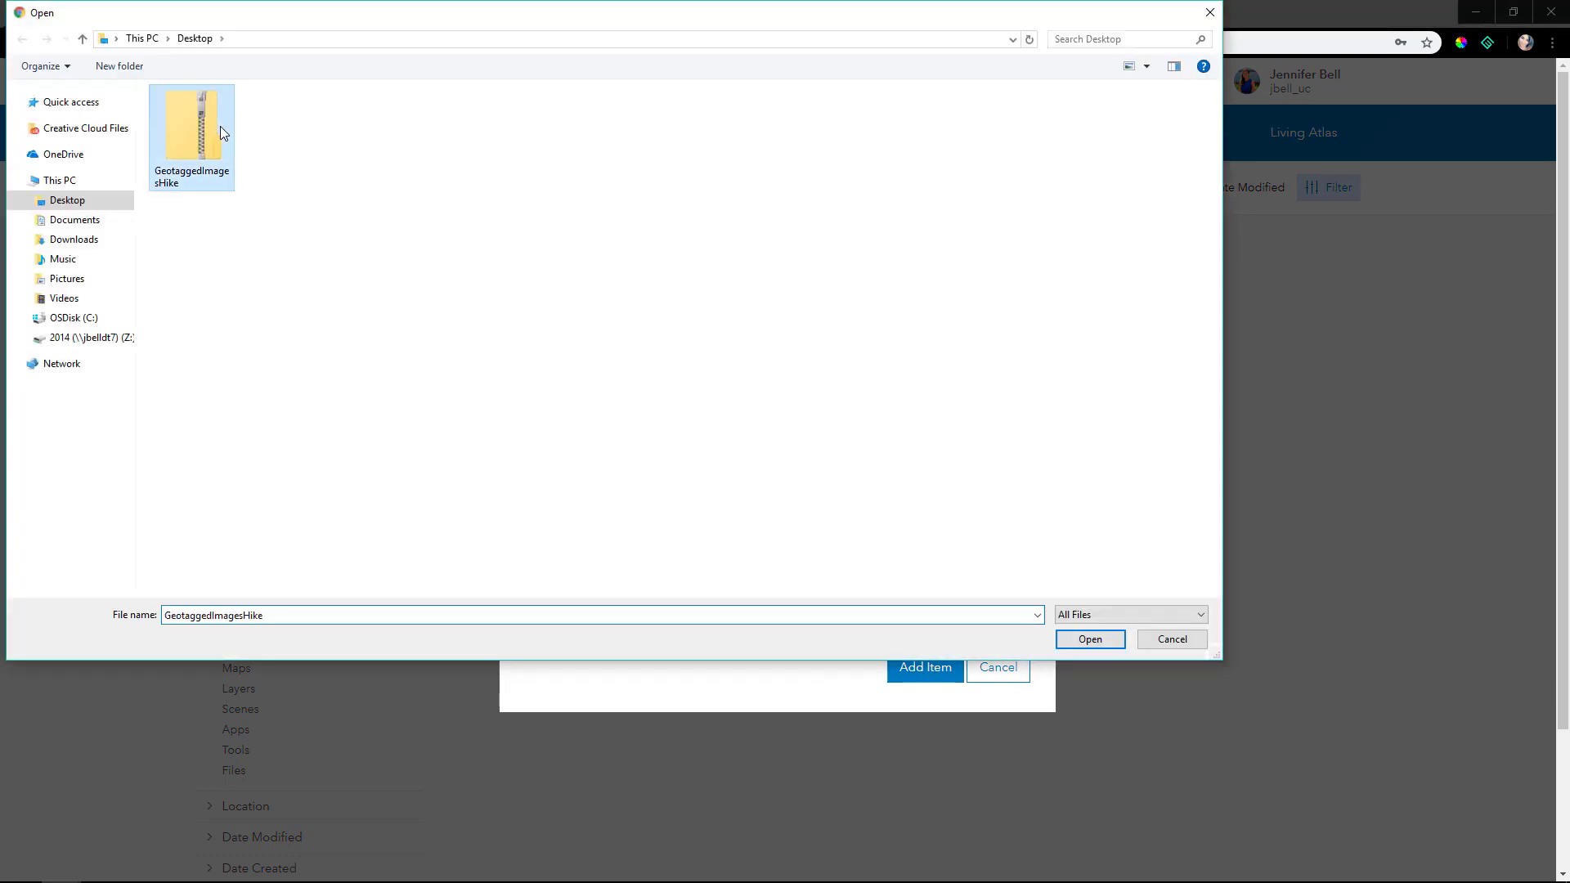
left_click(1090, 640)
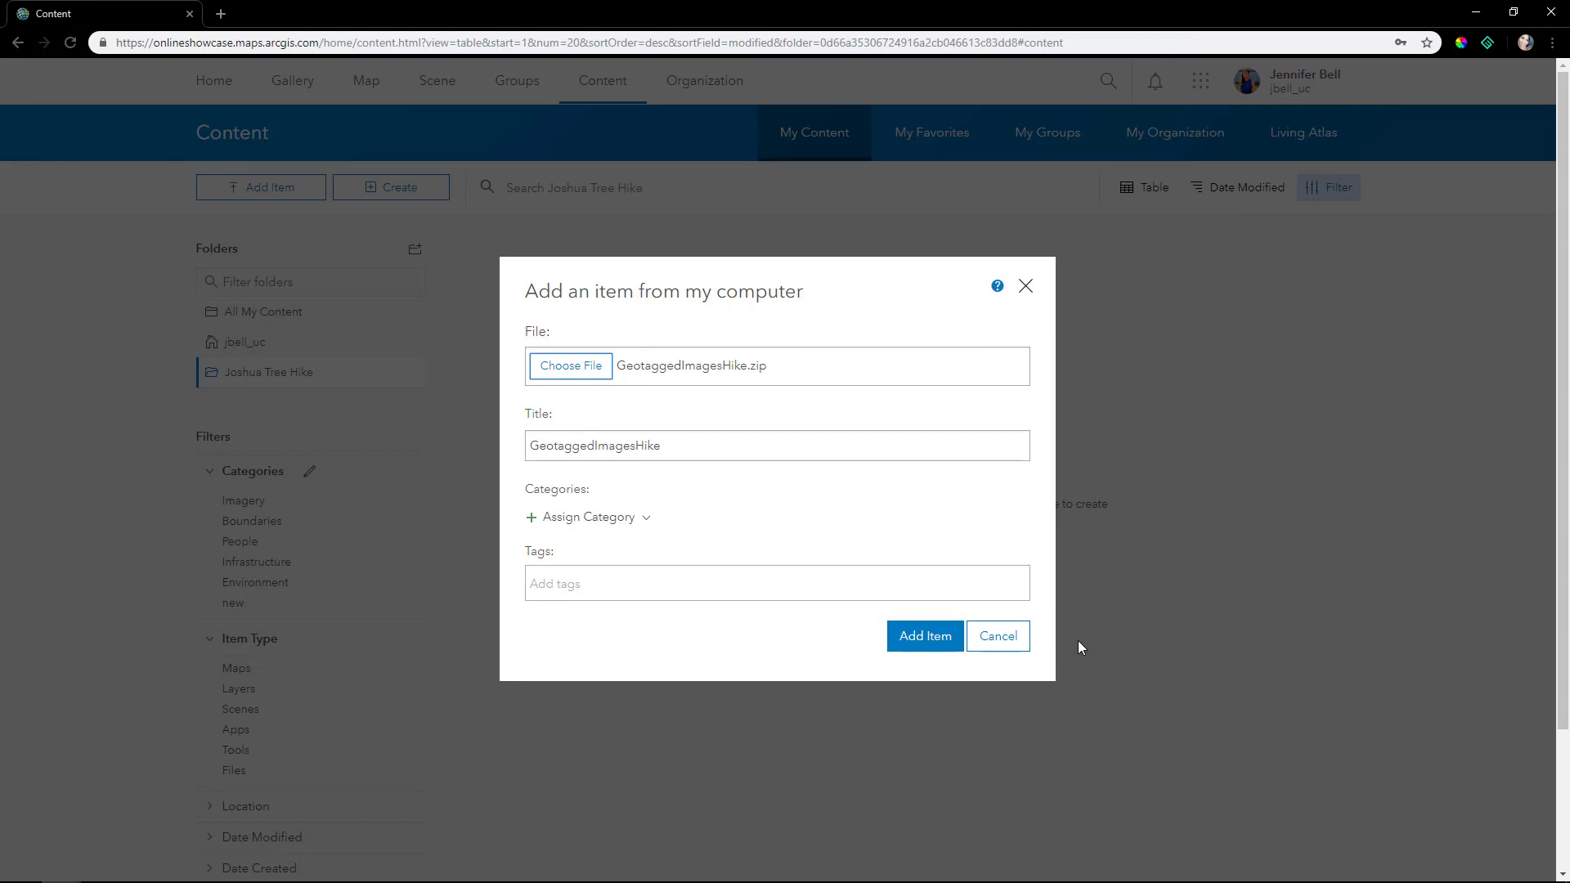
left_click(611, 391)
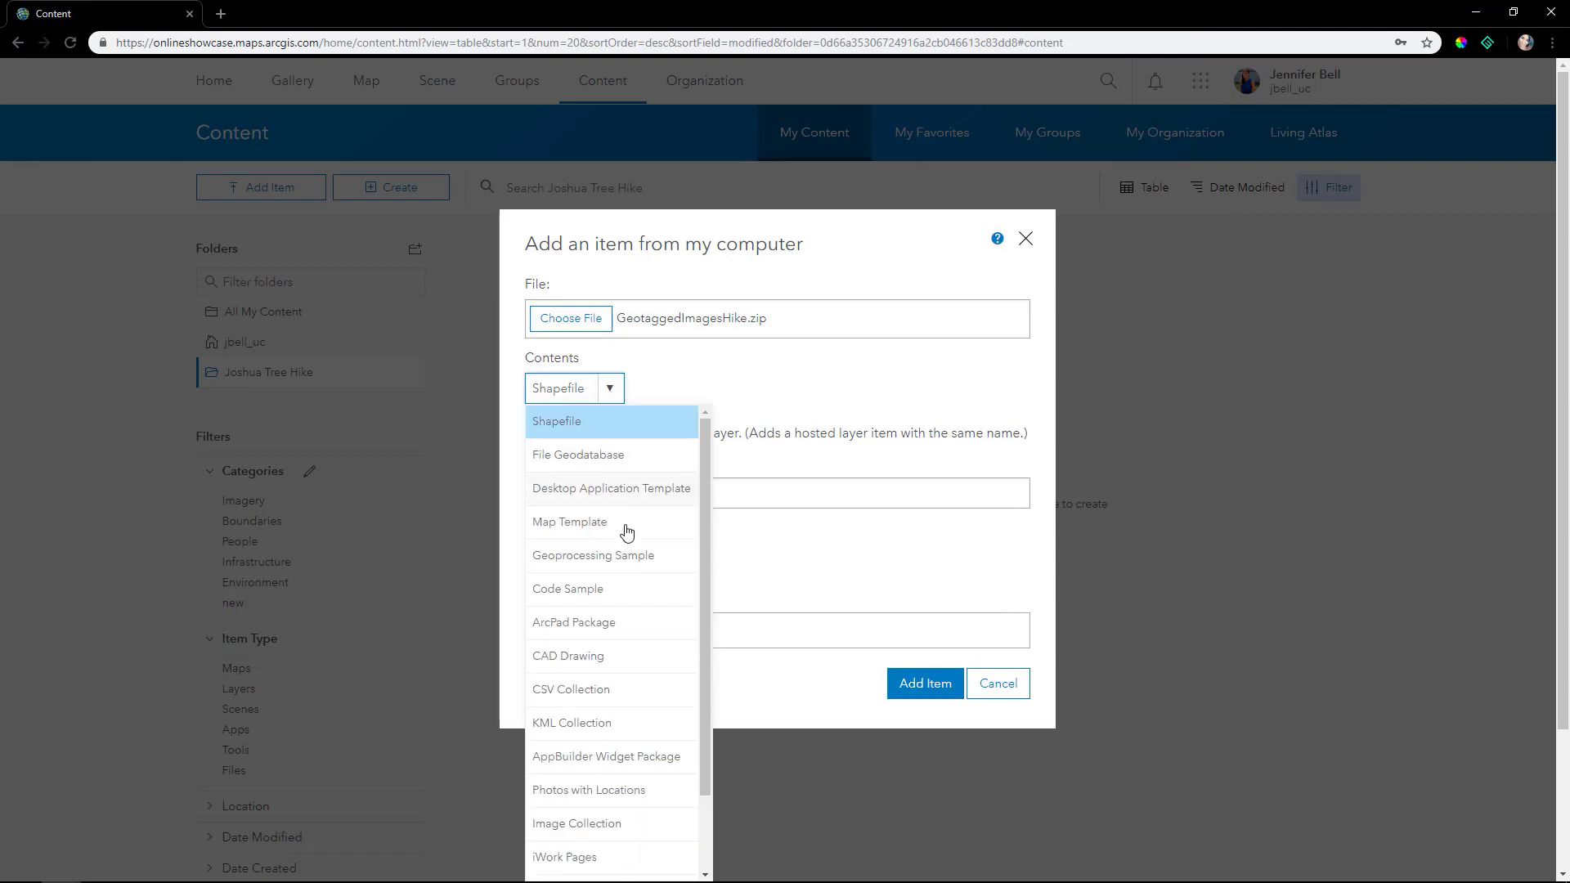
left_click(660, 790)
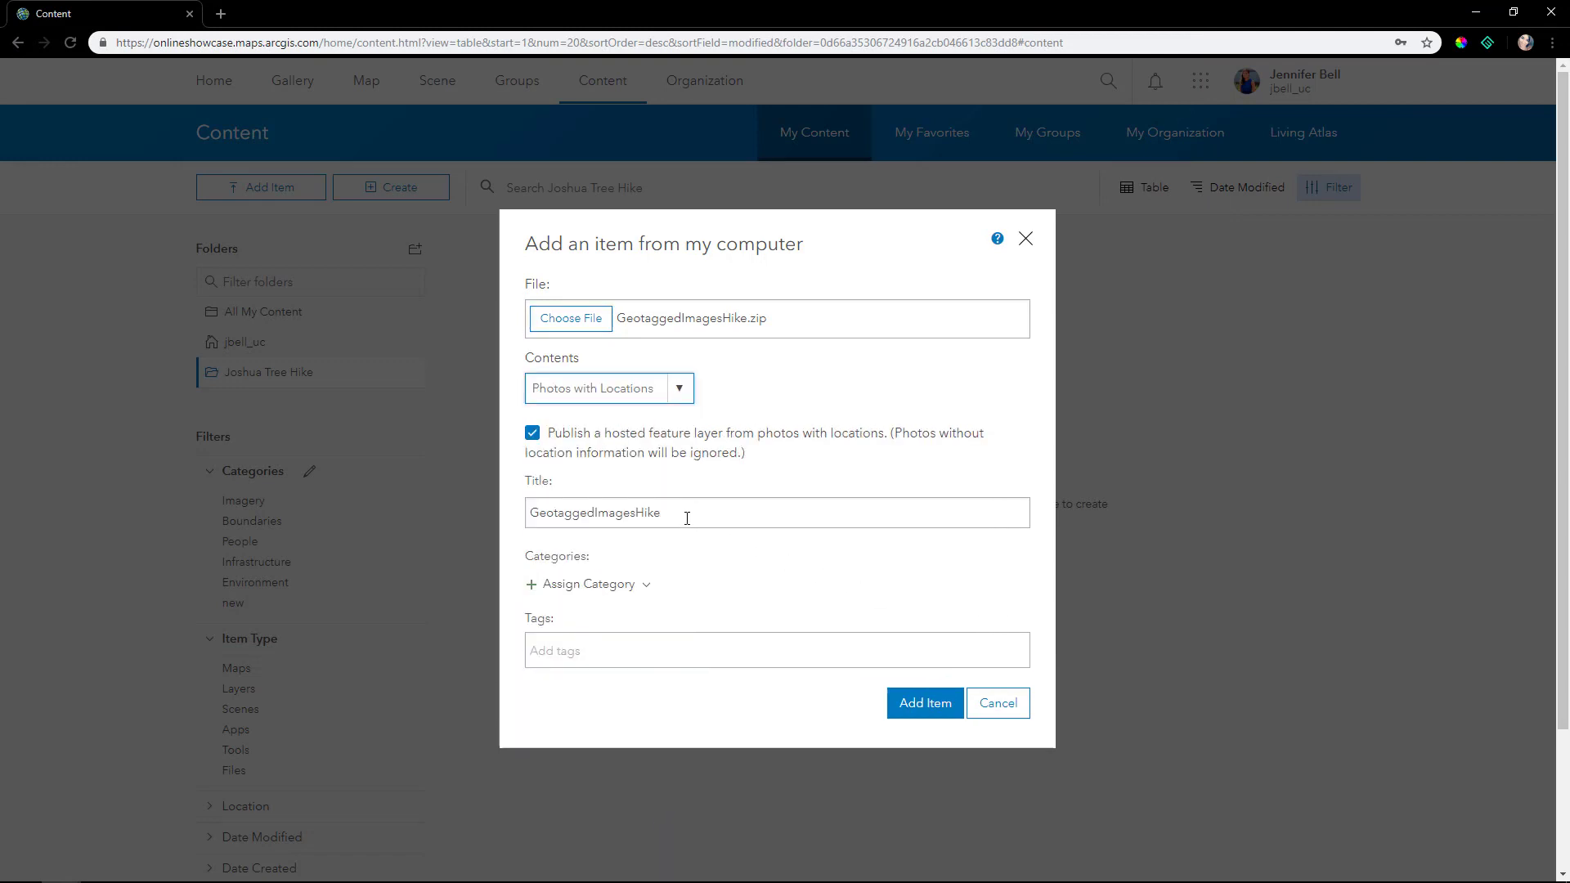
Step: Title the item 'Joshua Tree Hike' and tag it 'adventures'
left_click_drag(687, 515, 483, 512)
type("Joshua Tree Hike")
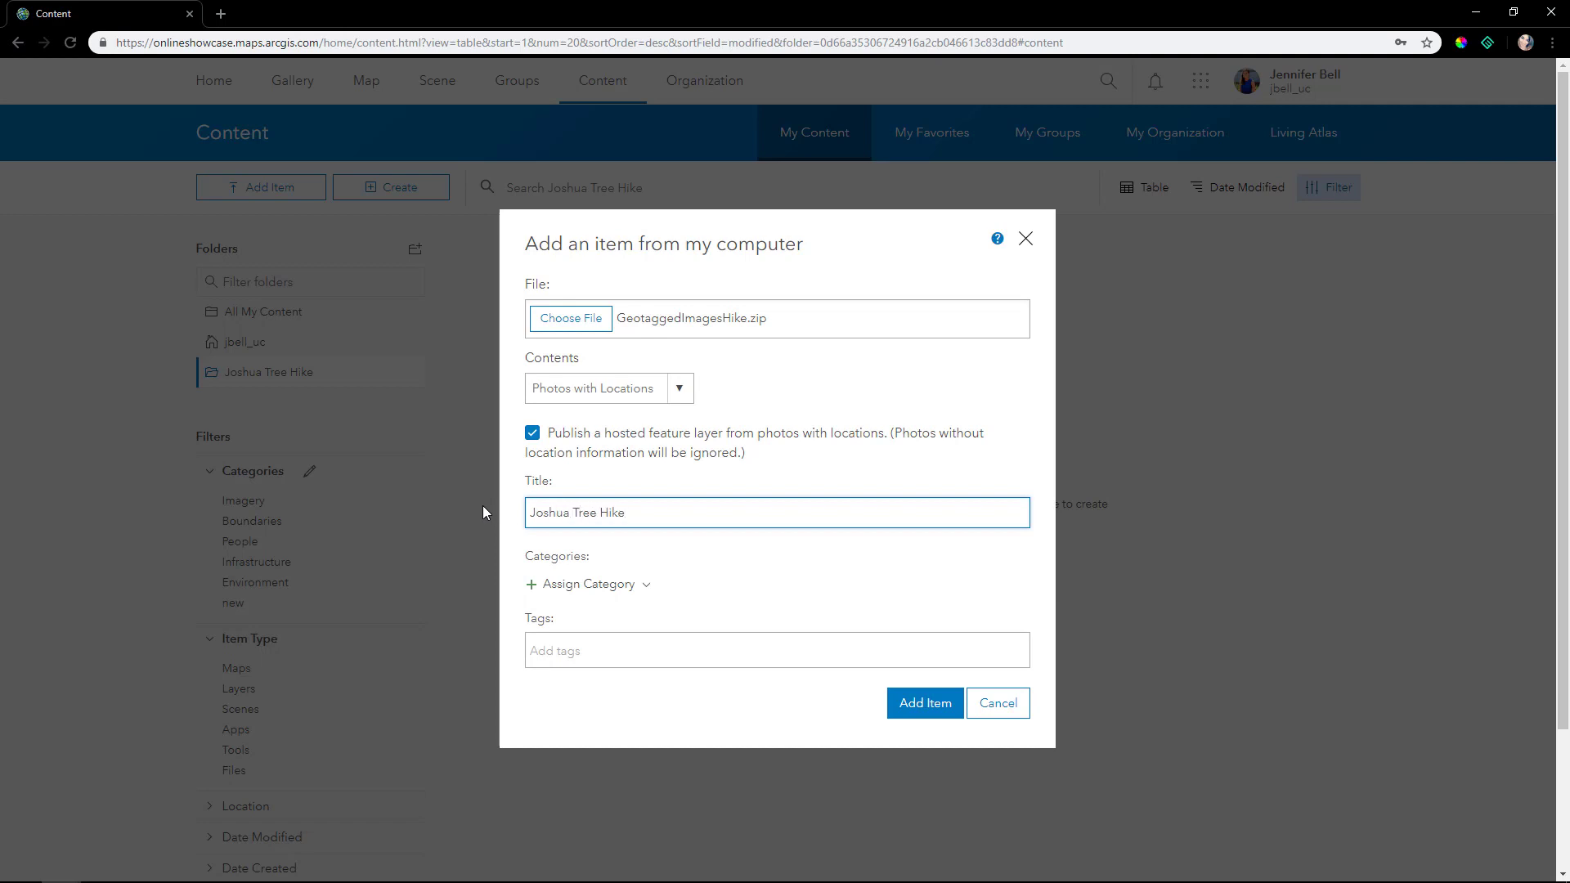
left_click(547, 643)
type("adv")
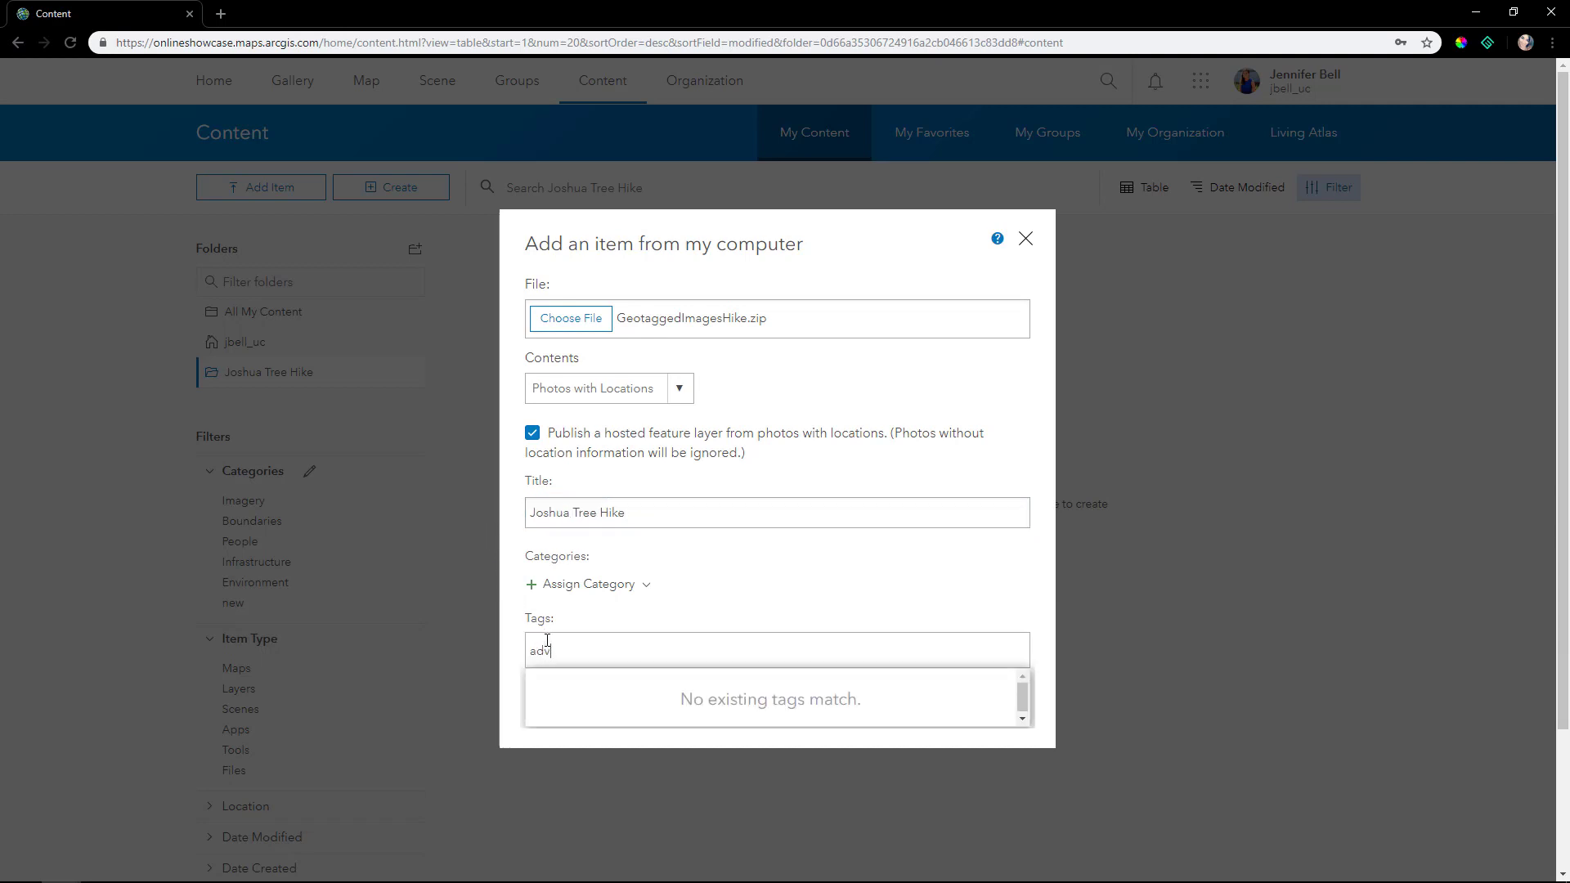
type("entures")
key("Return")
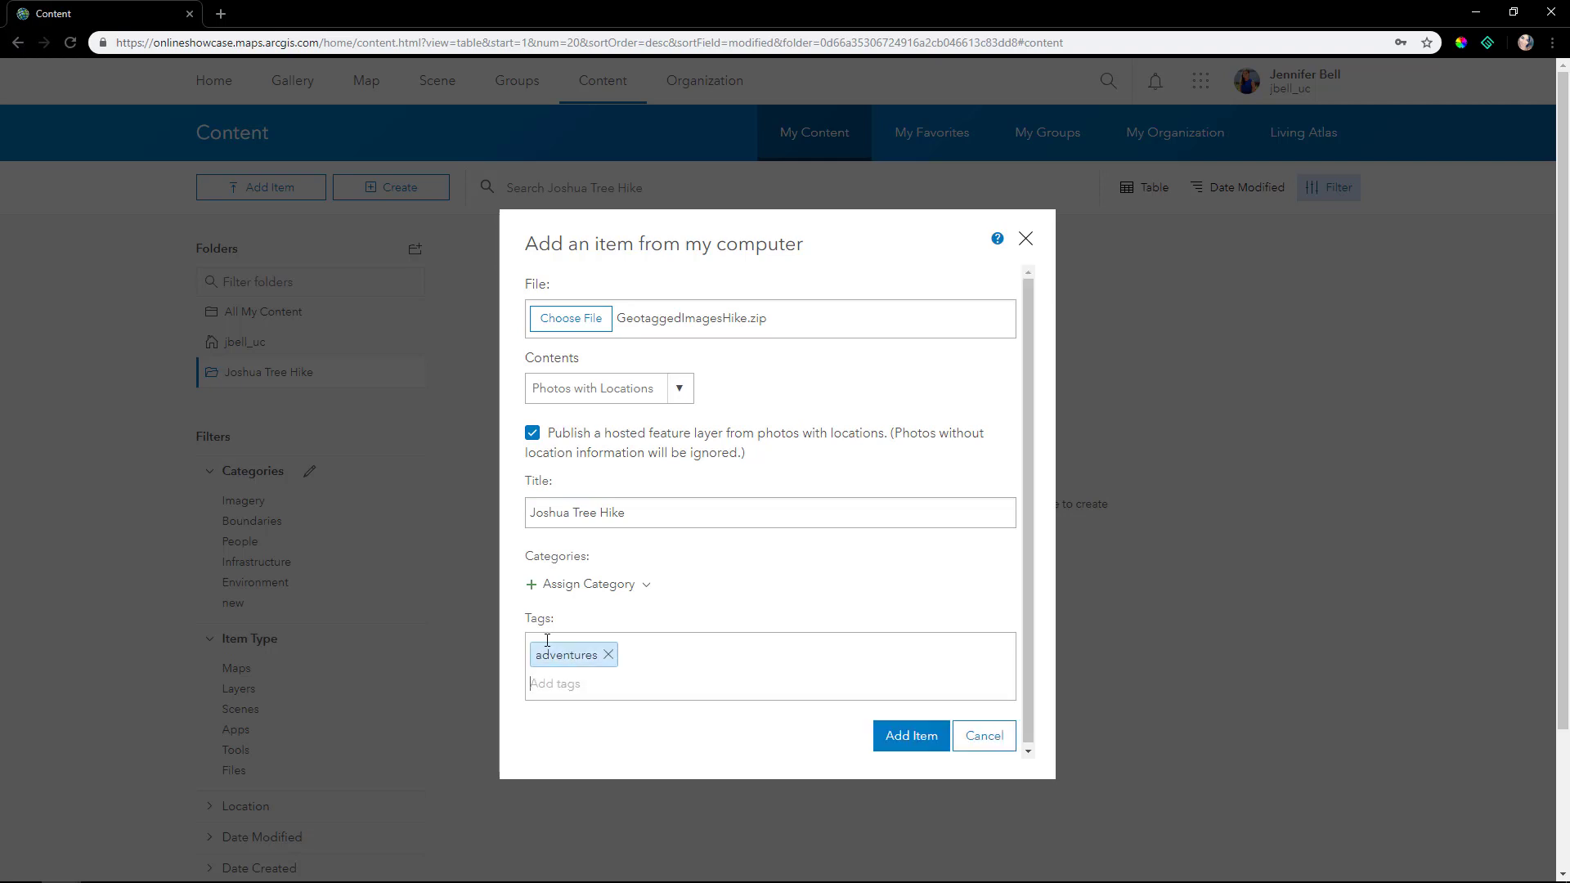
Step: Publish the Joshua Tree Hike item and share the resulting layer with Everyone (public)
left_click(917, 747)
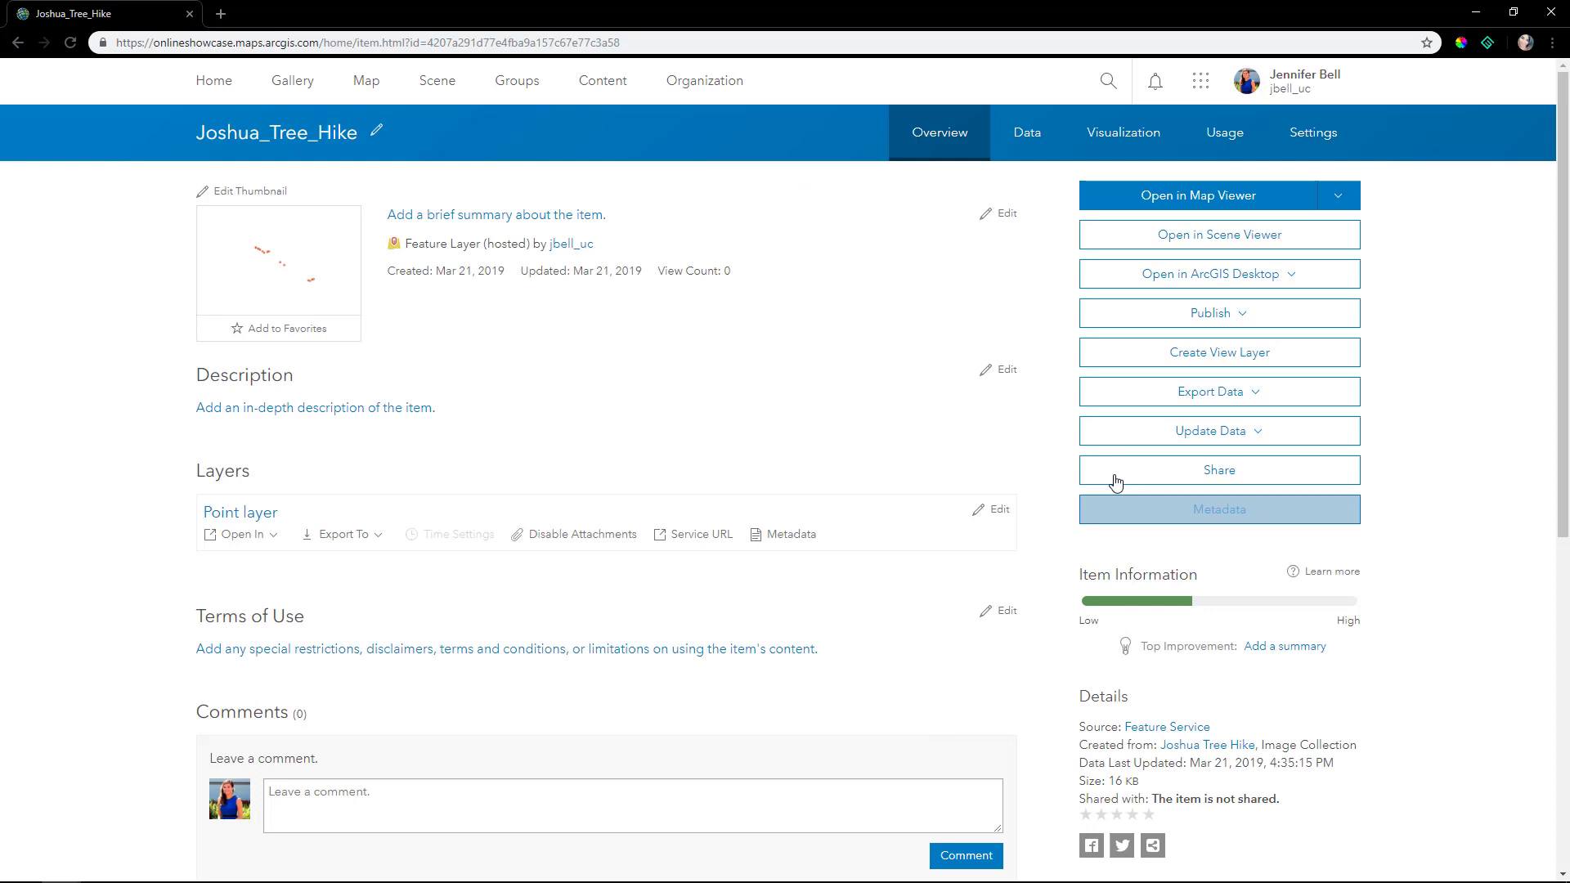
left_click(1129, 470)
left_click(646, 389)
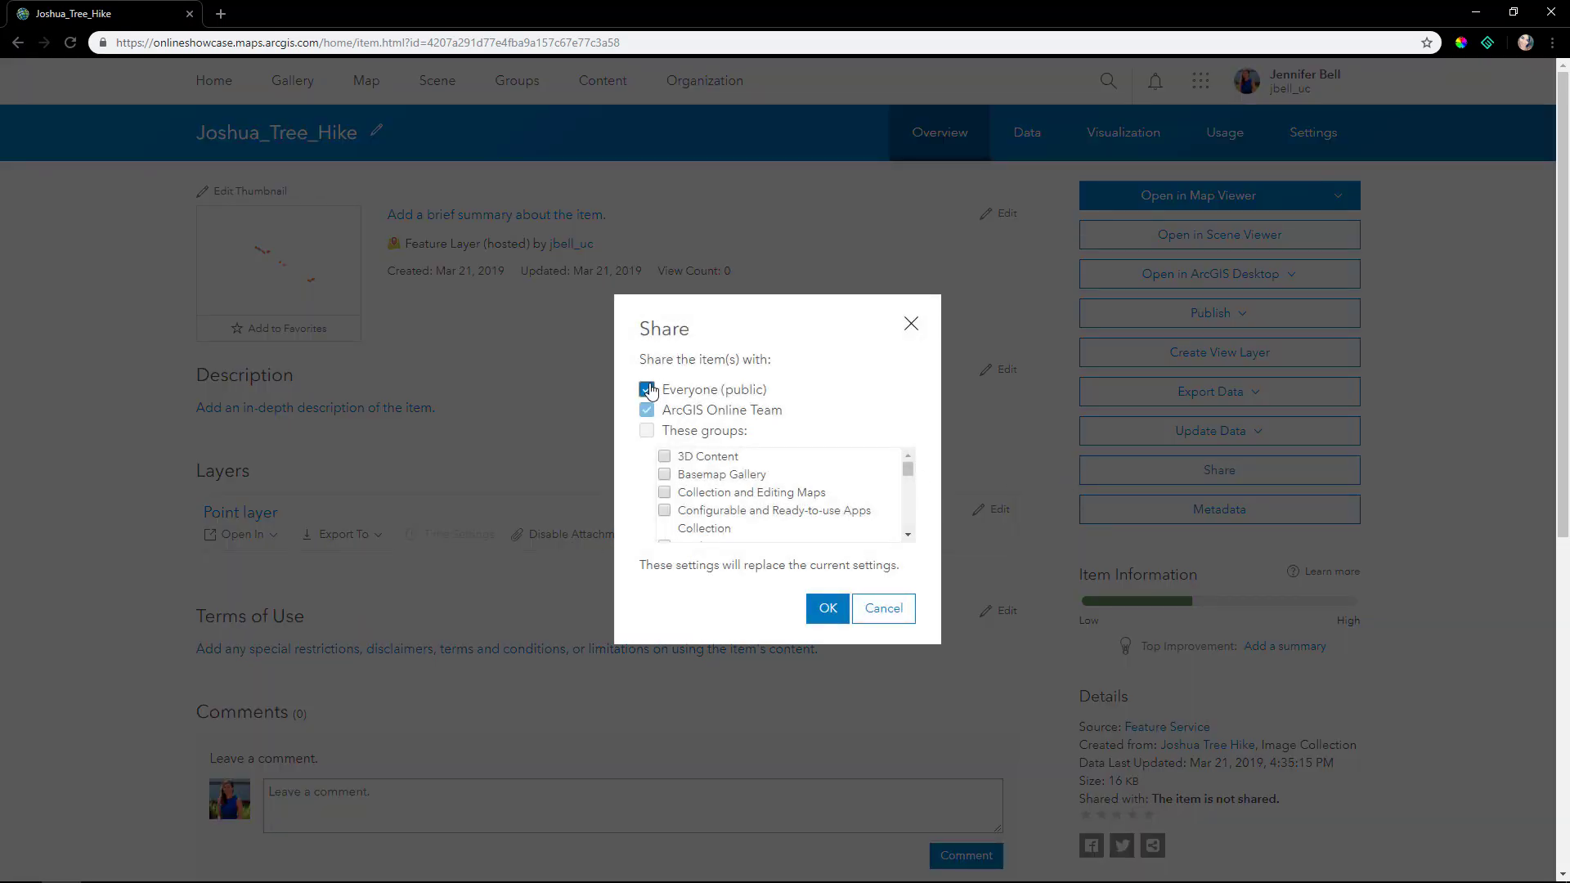
left_click(830, 612)
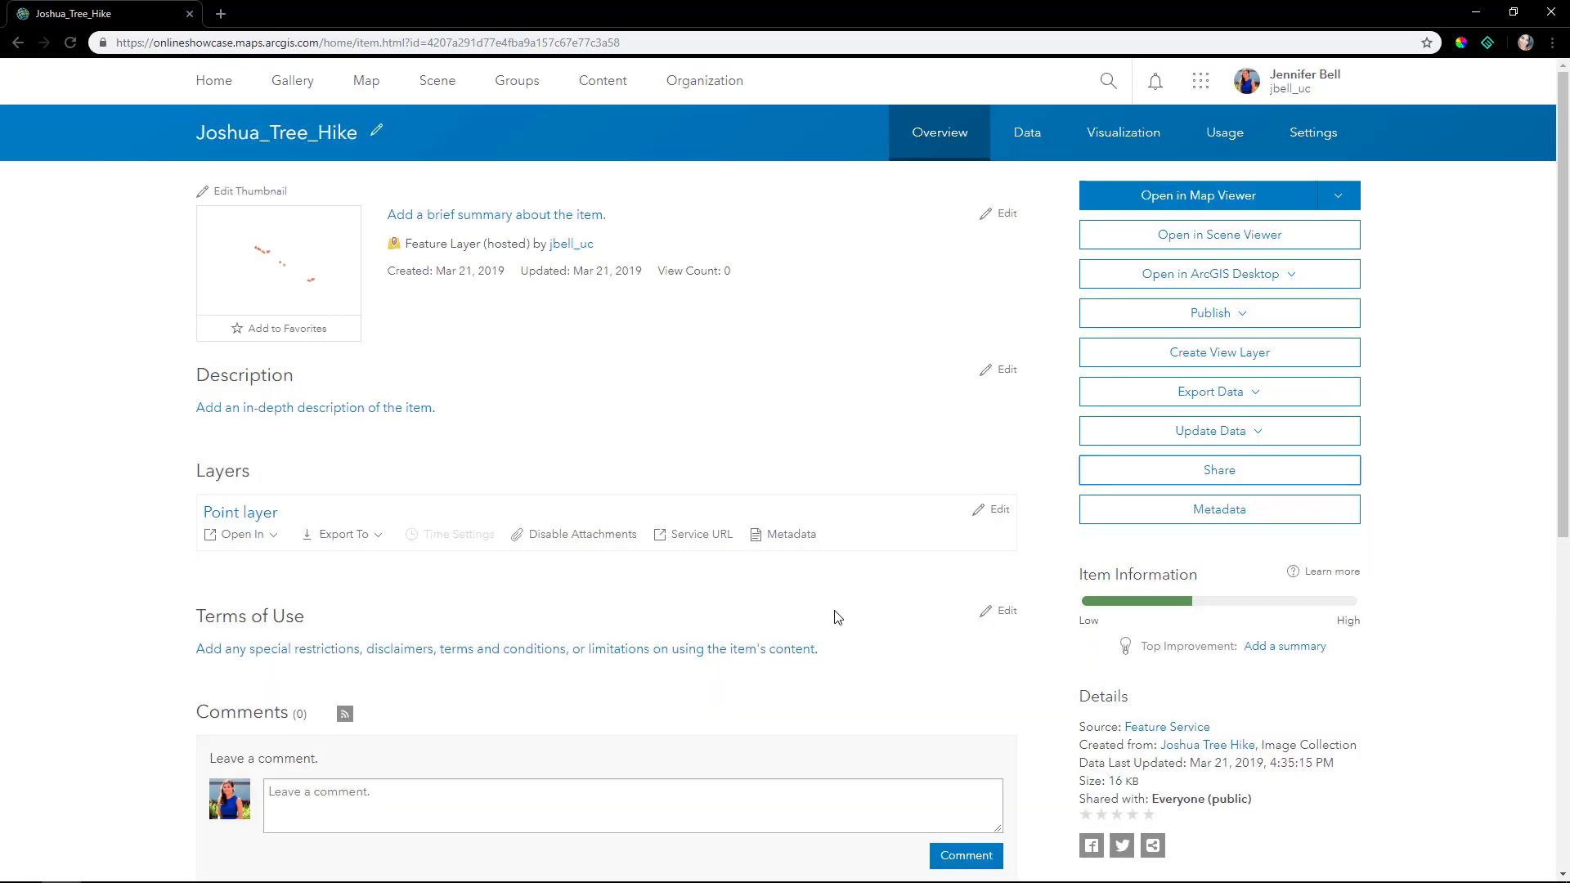
Step: In the Data table, add a new Integer field named attachID
left_click(1016, 151)
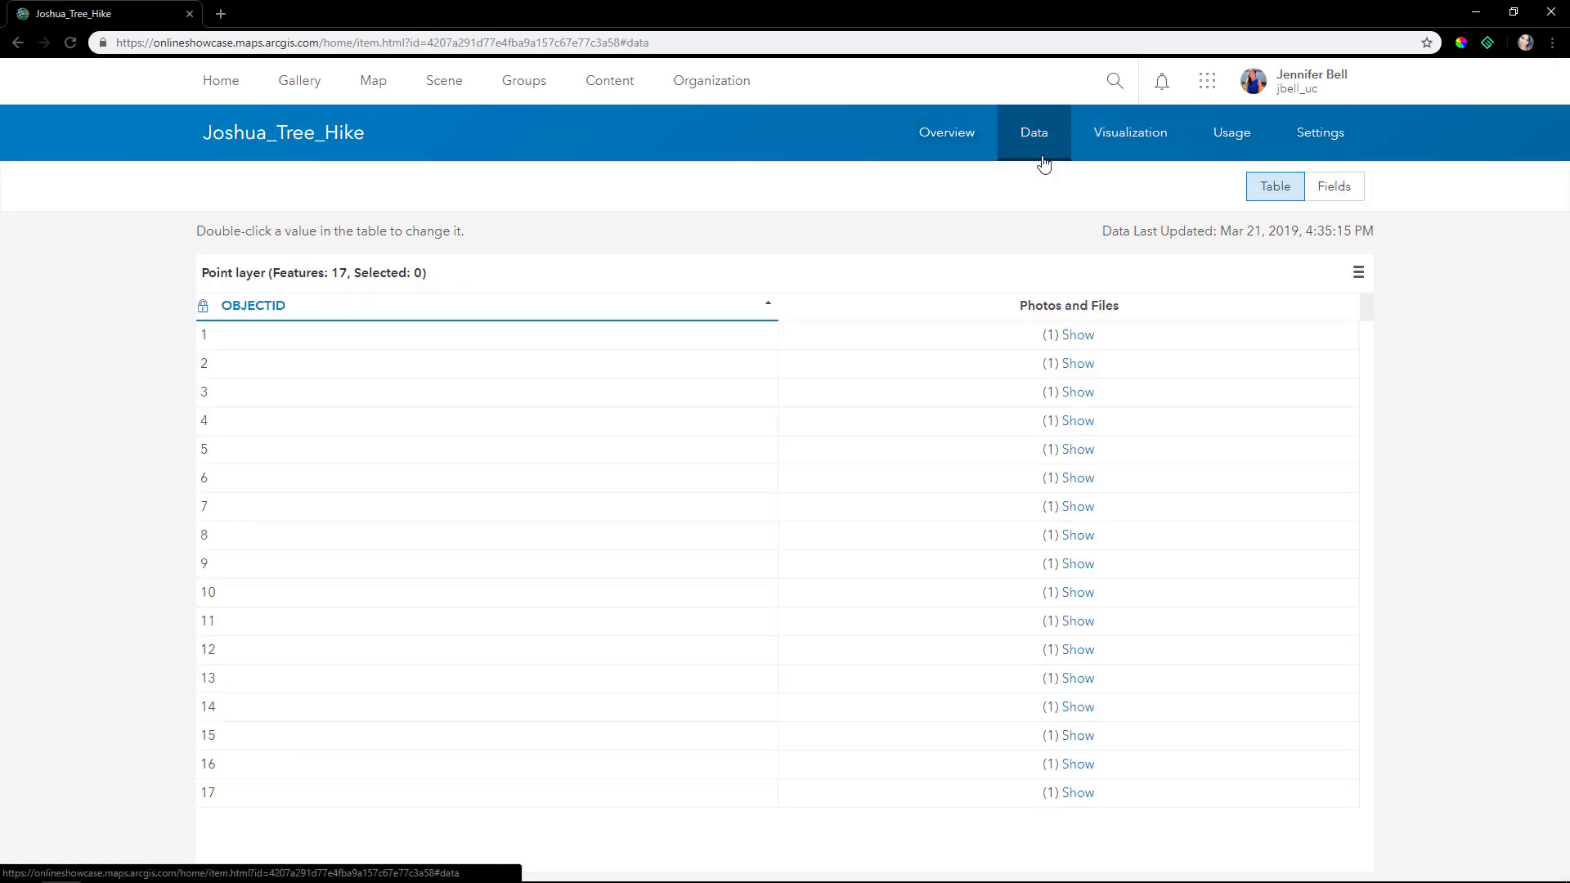
left_click(1359, 273)
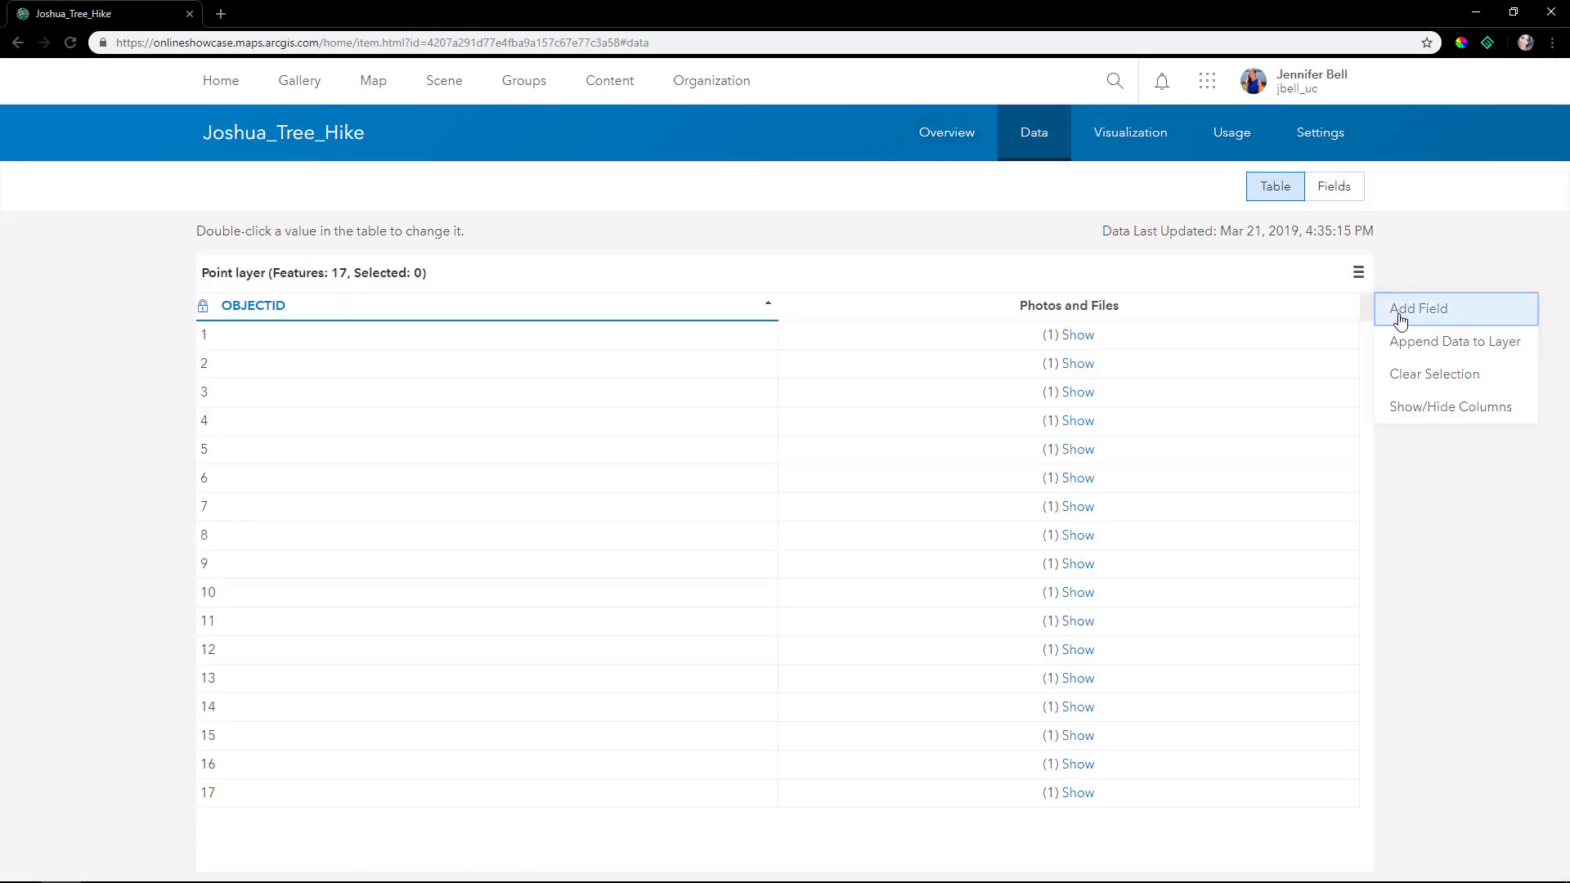
left_click(1304, 314)
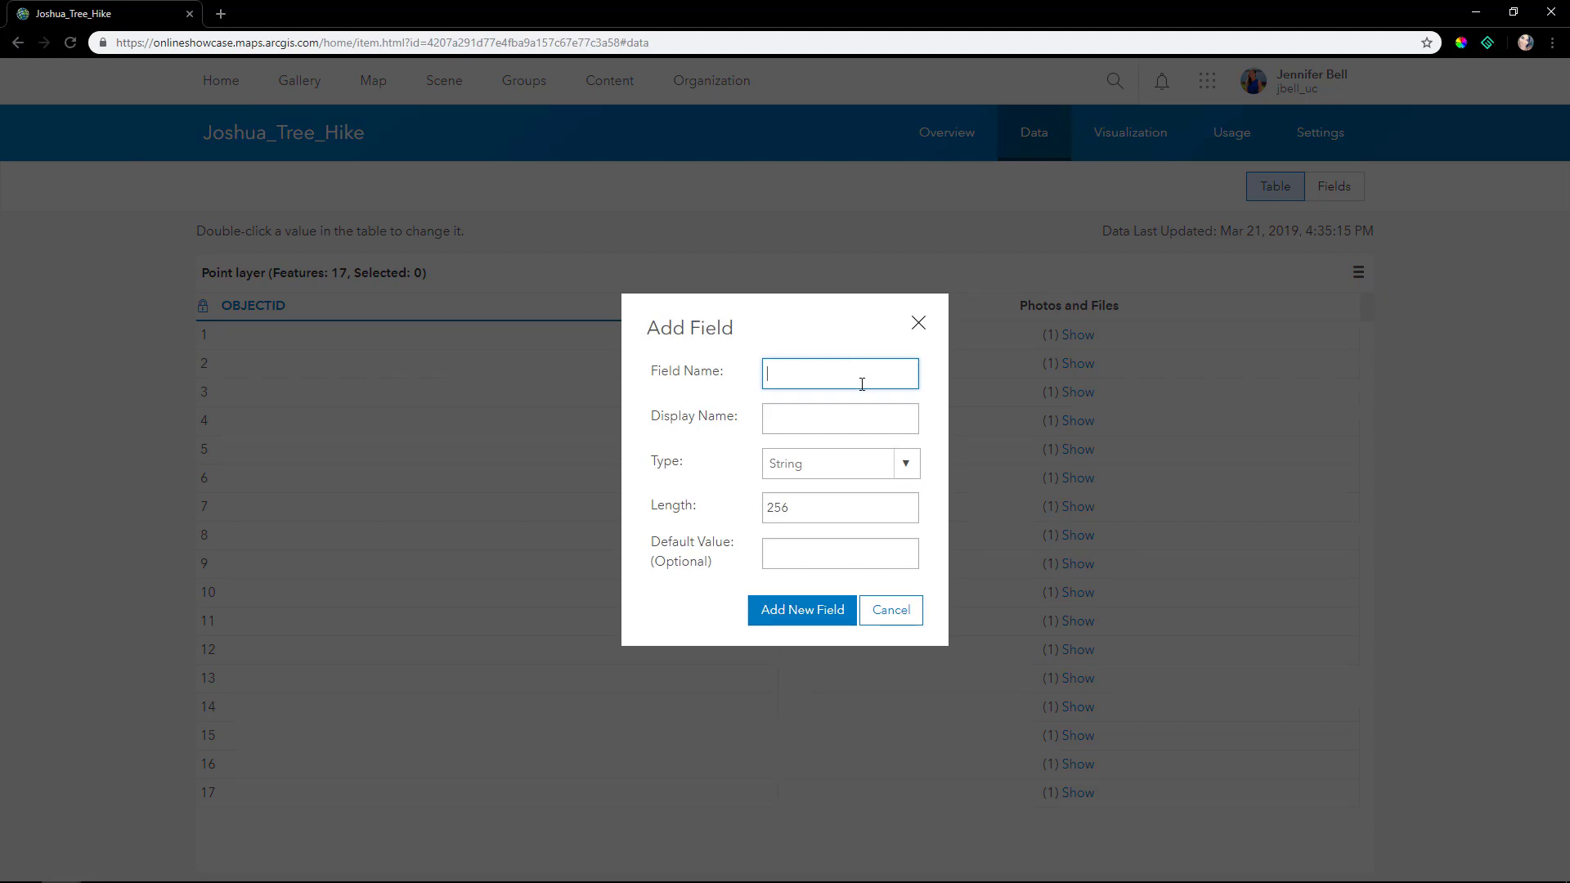
type("at")
key("Tab")
type("attachID")
key("Tab")
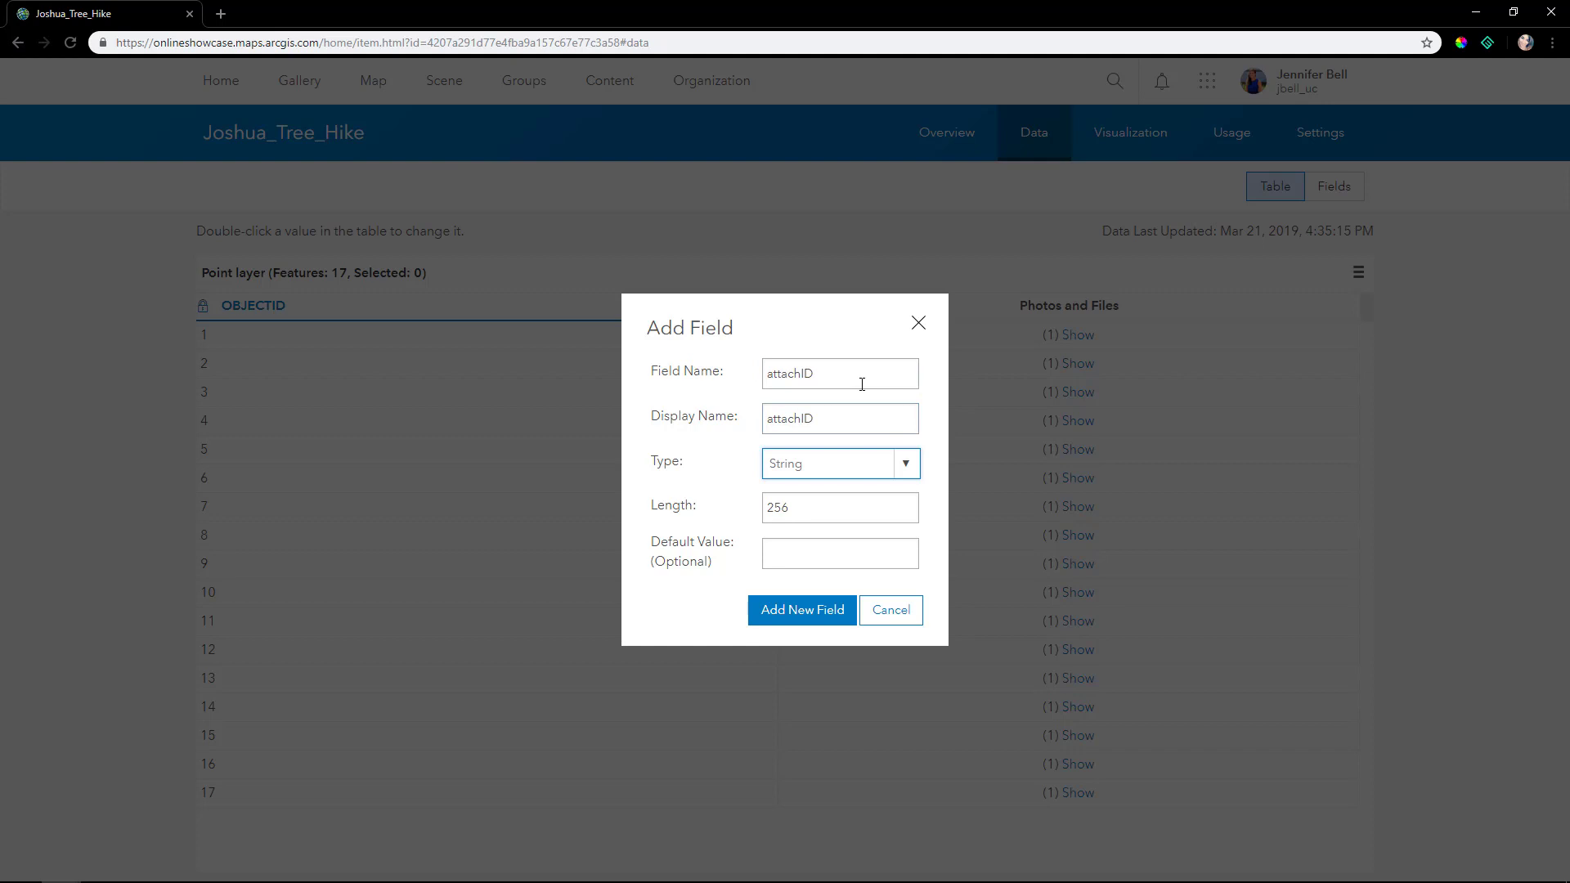
key("Down")
left_click(824, 566)
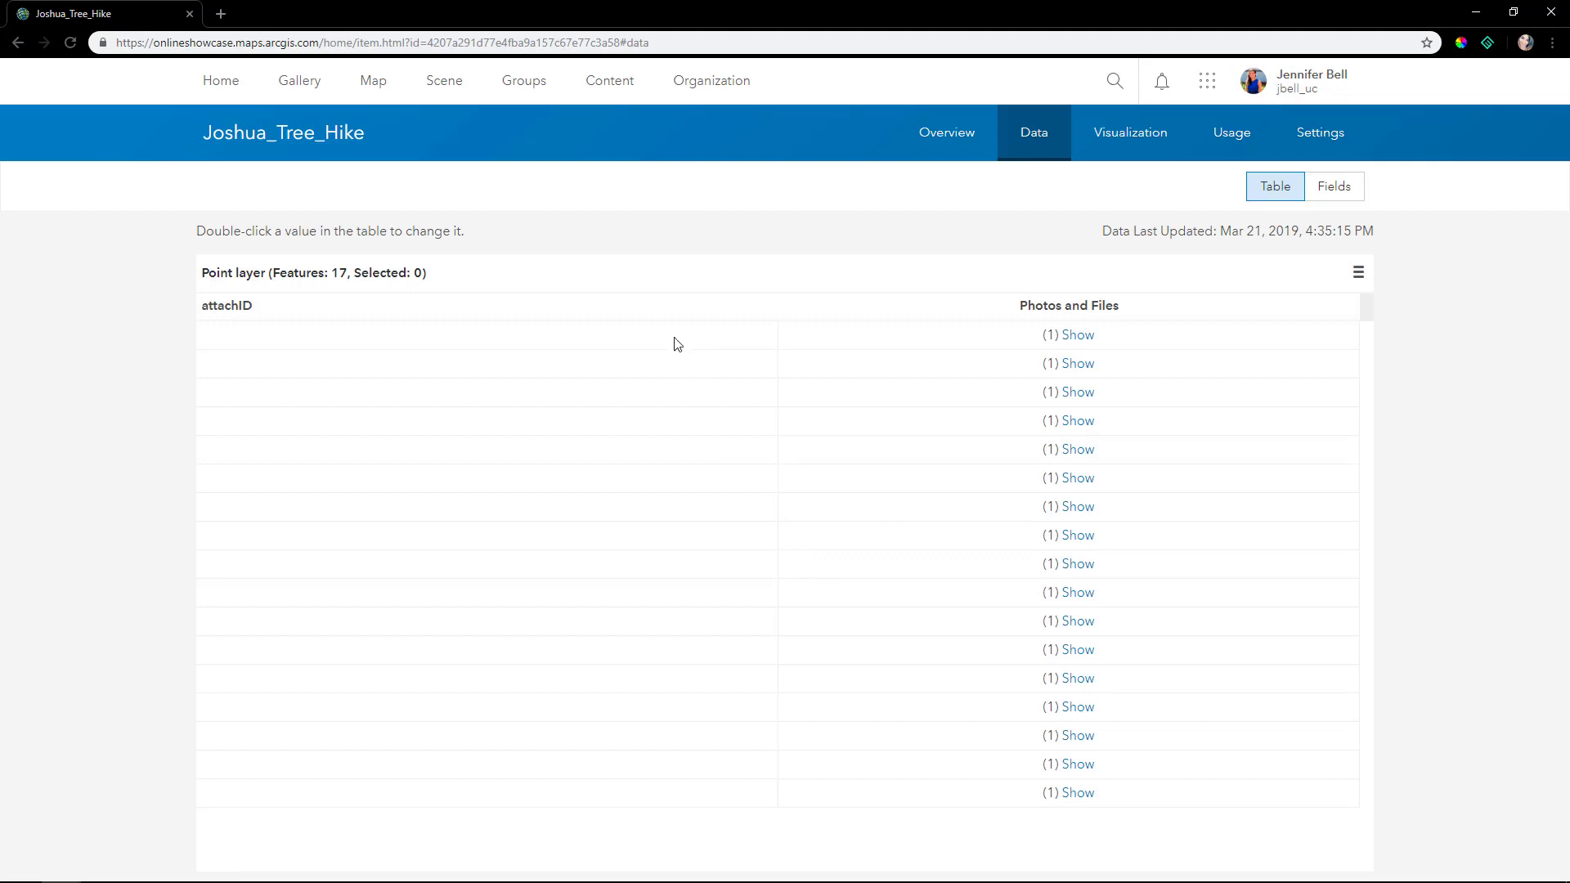
Step: Calculate attachID with the Arcade expression return First(Attachments($feature)).ID
left_click(663, 312)
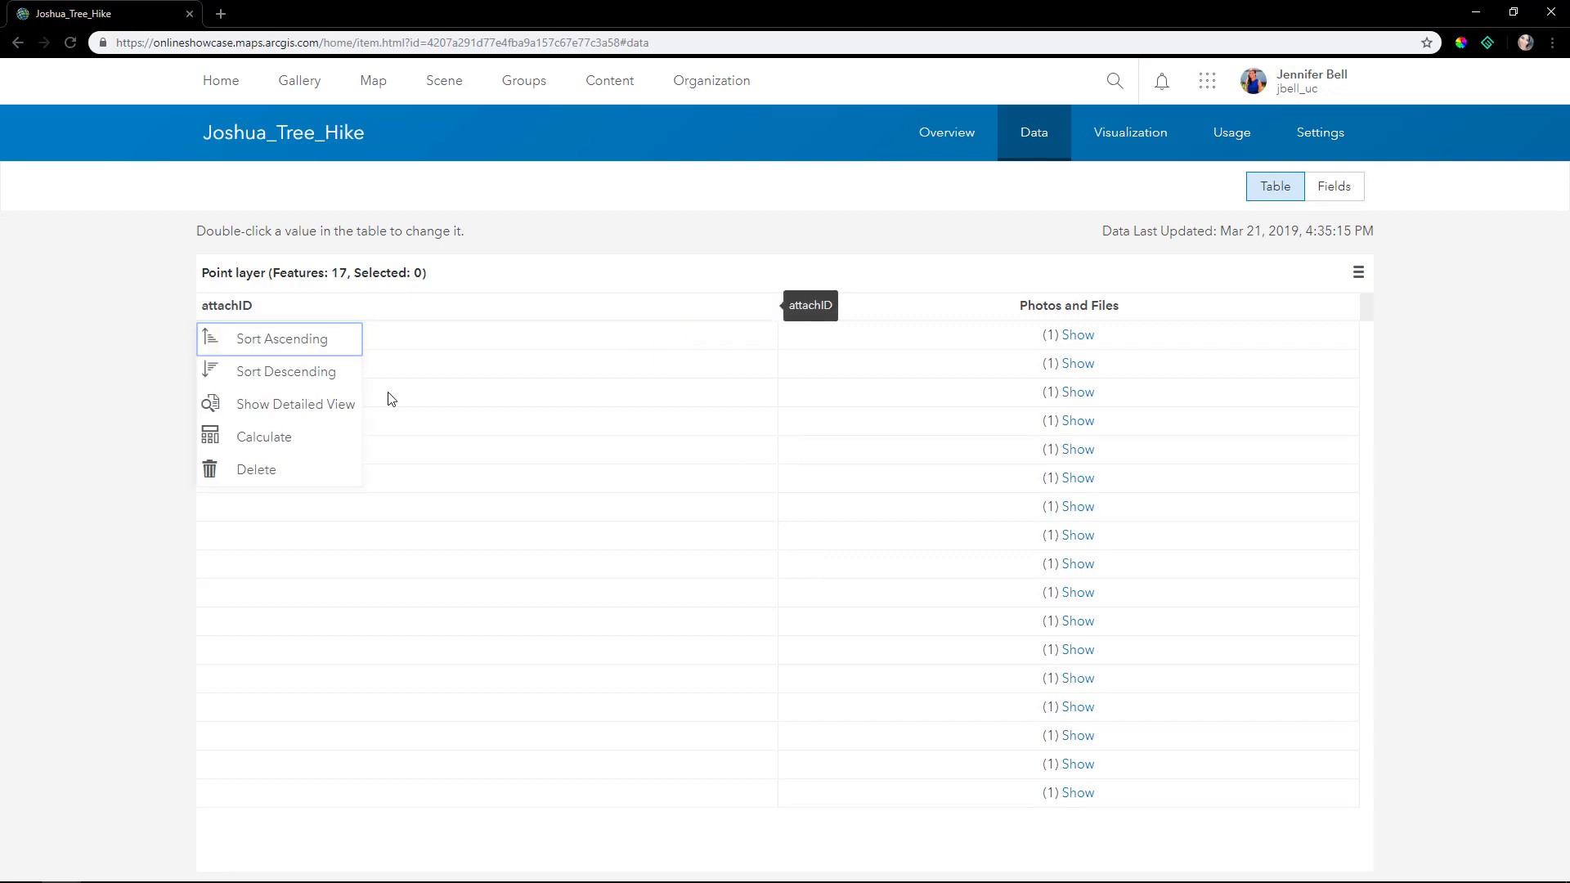
left_click(295, 446)
left_click(629, 592)
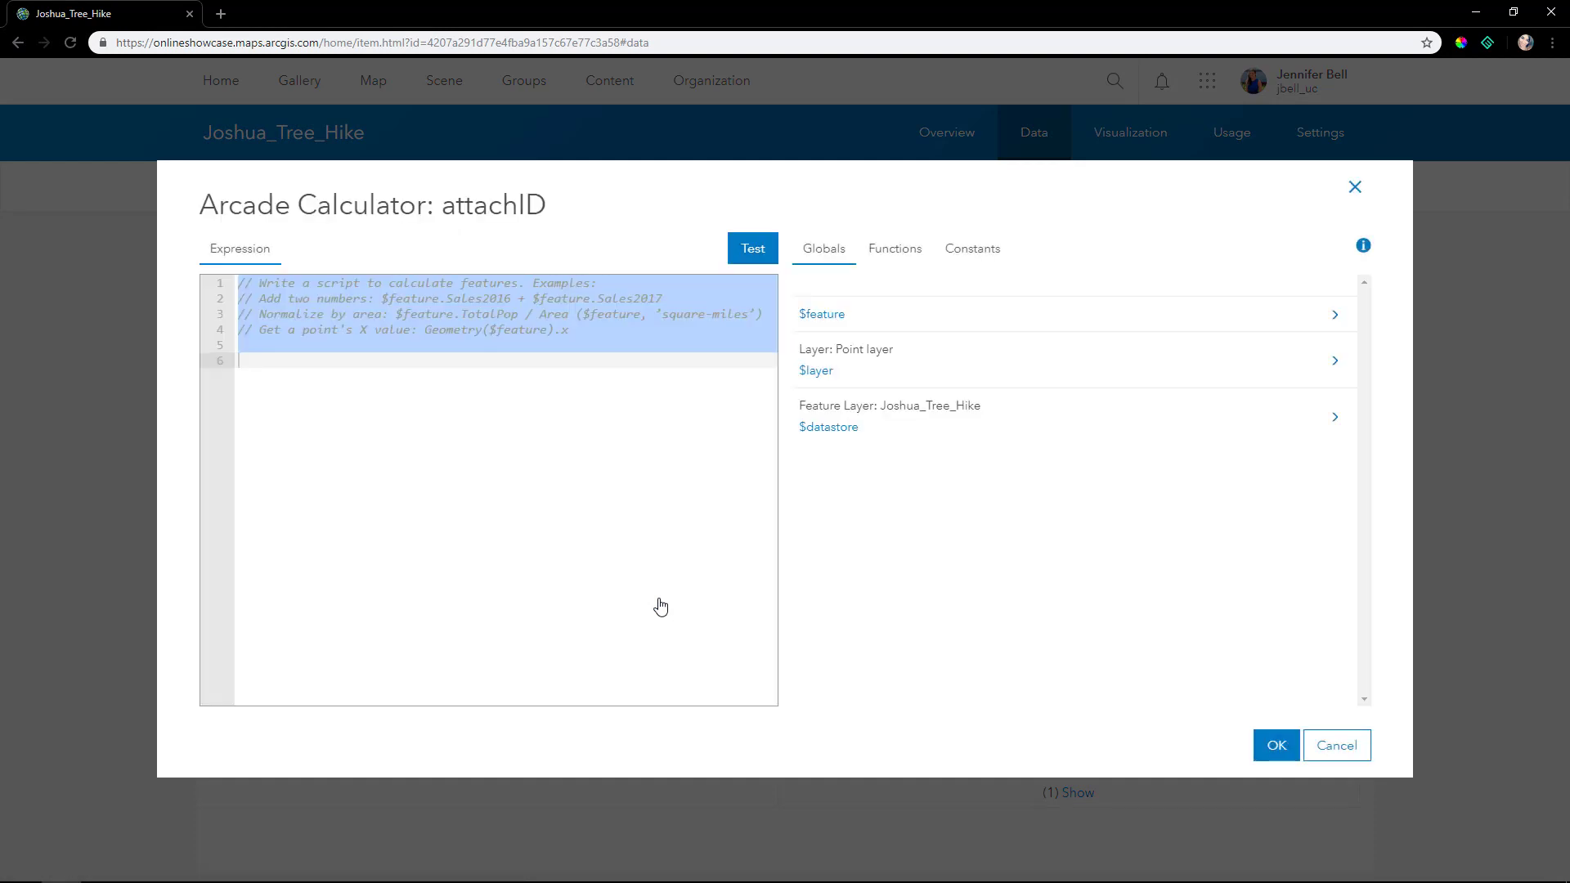
left_click(414, 412)
type("retu")
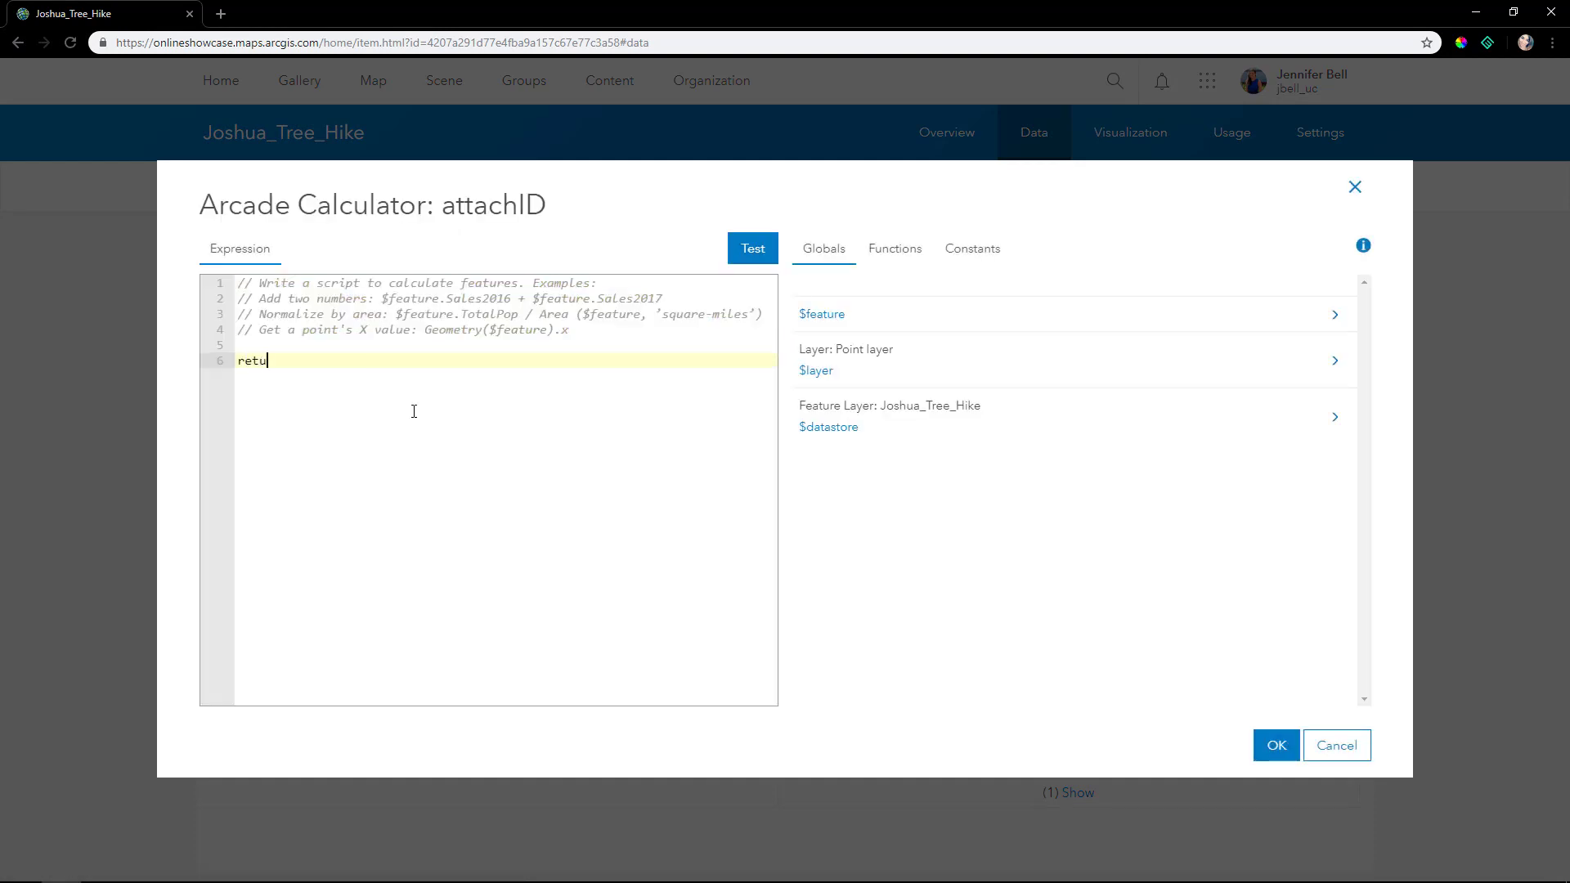
type("rn First(Attachments(")
left_click(820, 315)
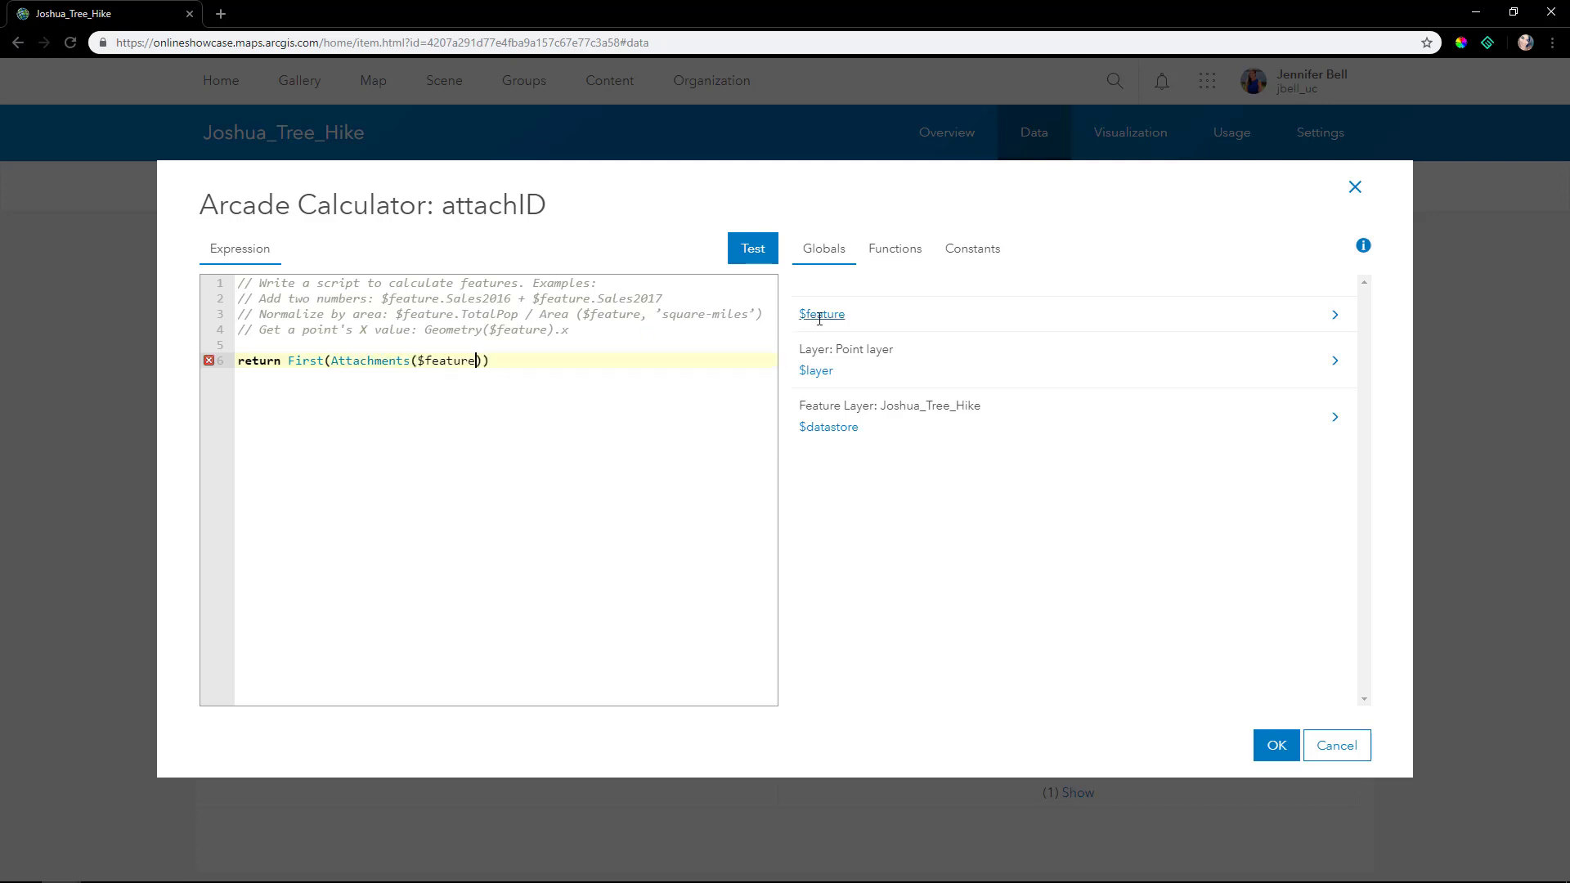
left_click(546, 365)
type(".ID")
left_click(1266, 757)
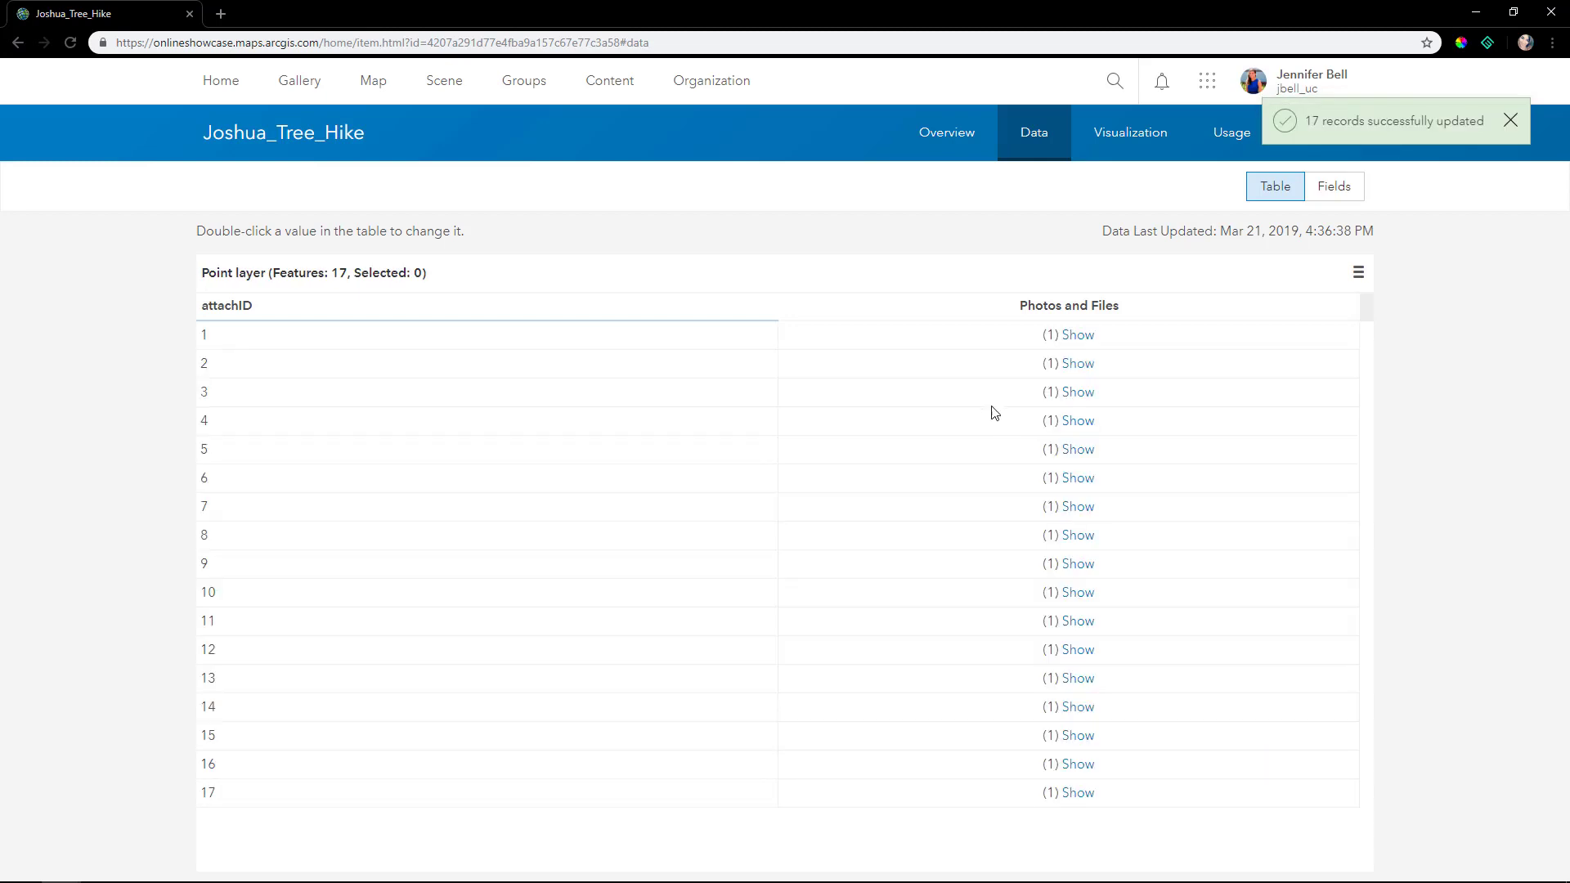
Step: Open the layer in Map Viewer with a Location (Single symbol) style, zoomed to the points
left_click(925, 142)
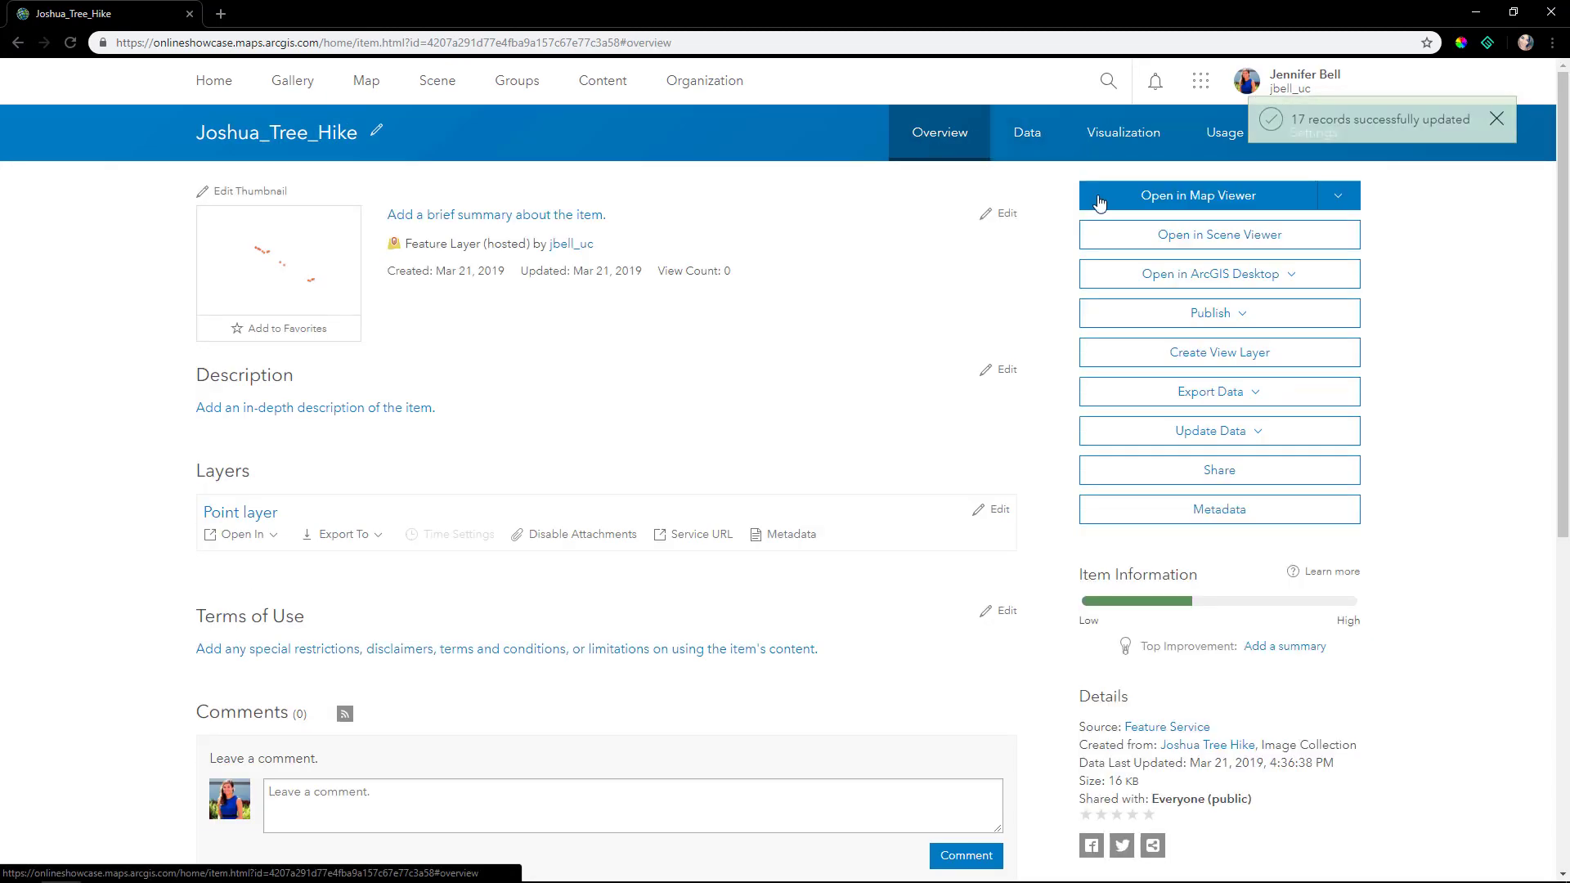
left_click(1145, 203)
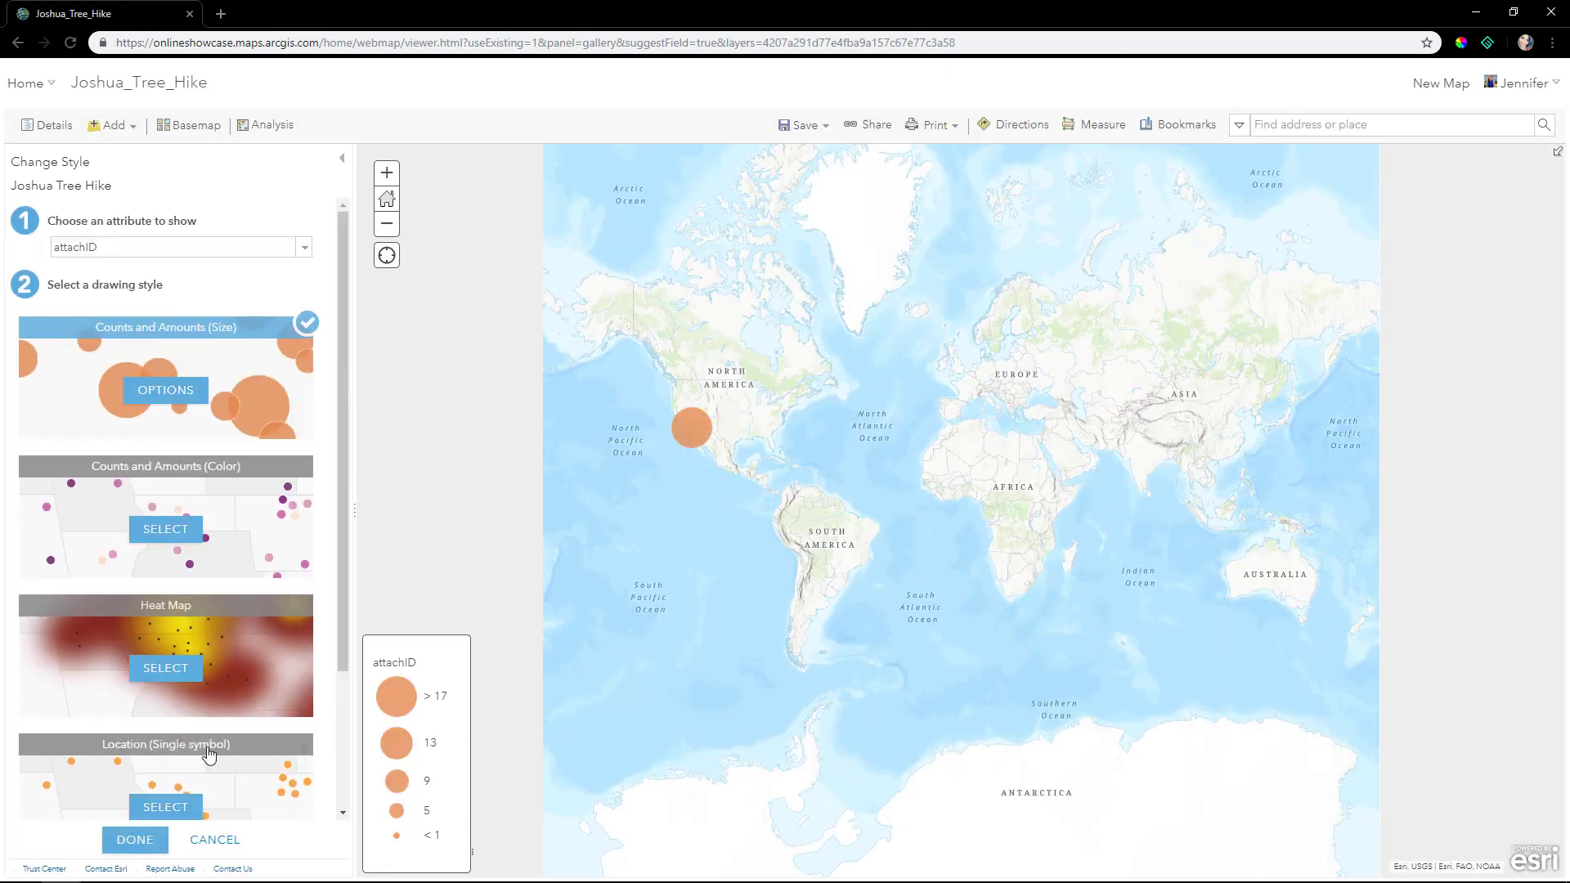
left_click(167, 807)
left_click(144, 840)
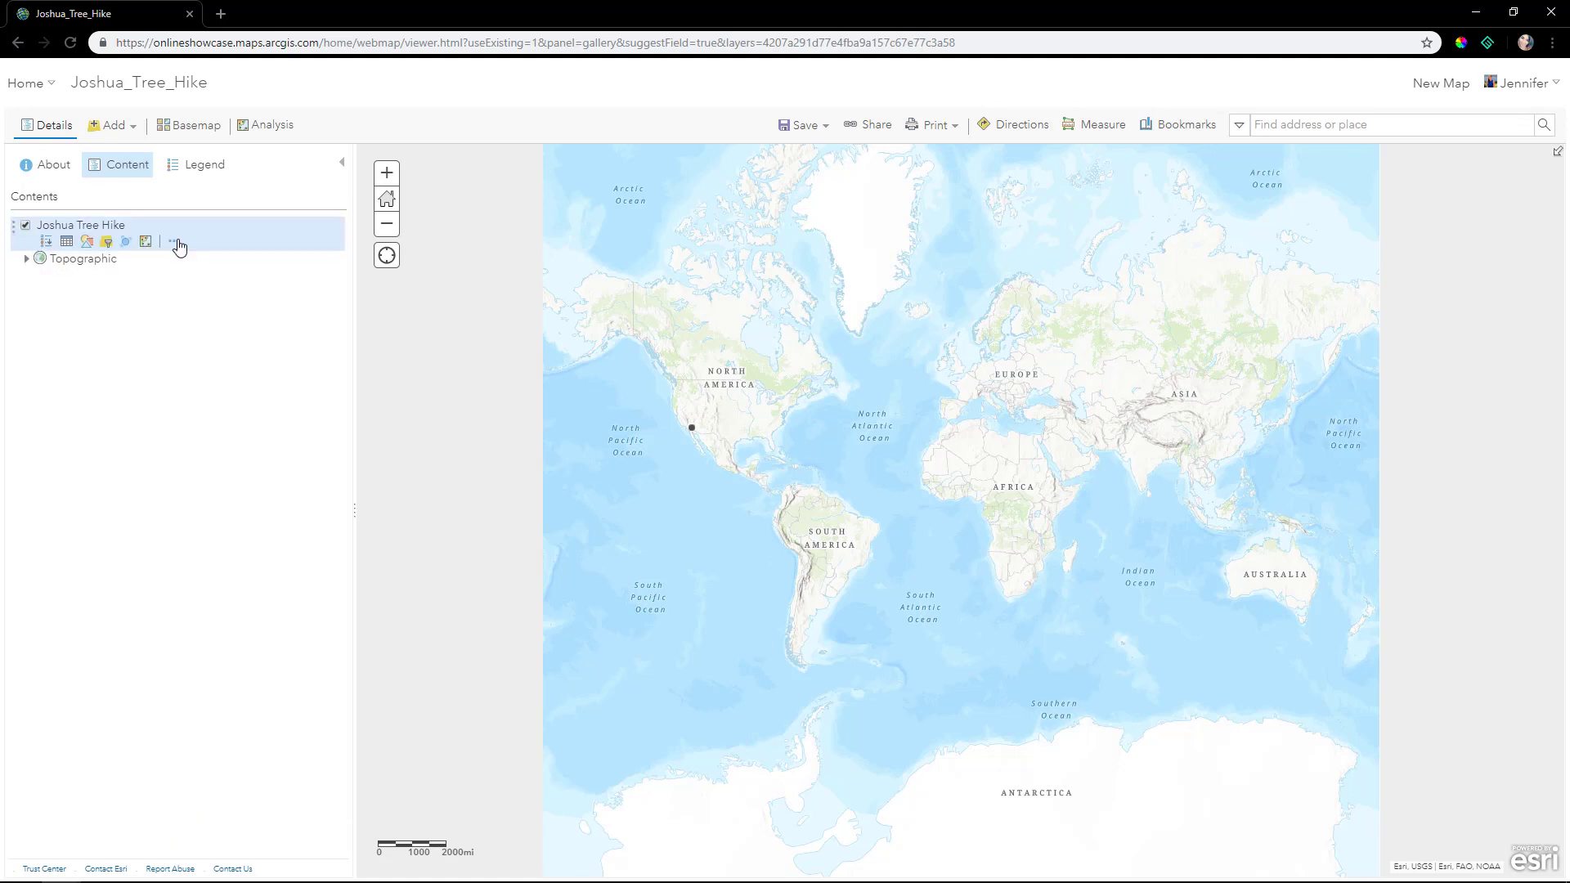
left_click(174, 241)
left_click(221, 255)
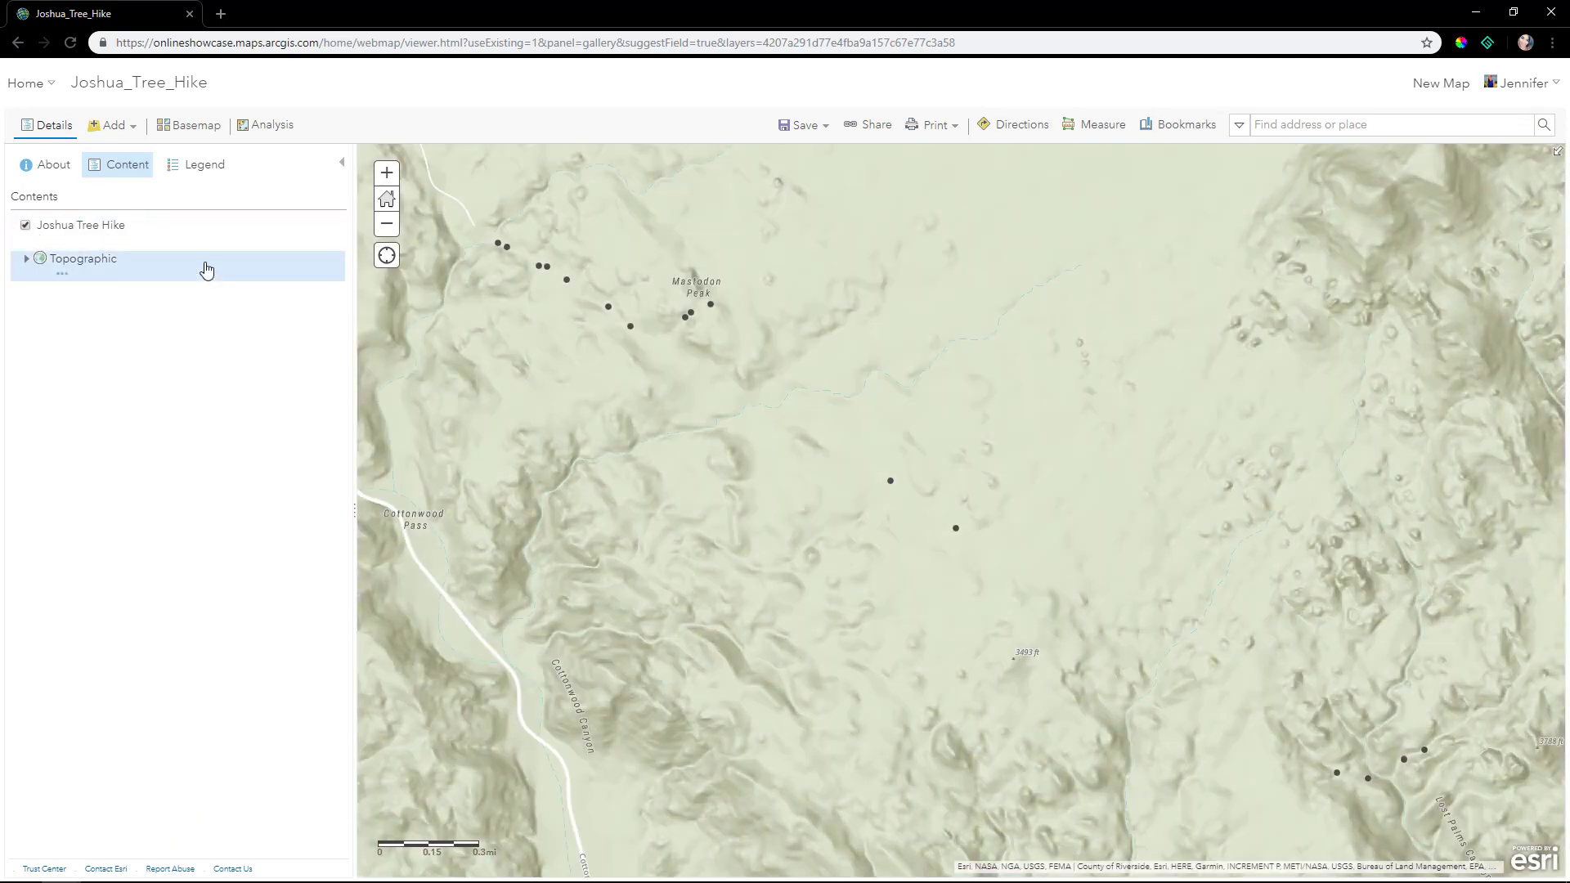
Step: Save a new web map titled 'Joshua Tree Hike' with the tag 'adventures'
left_click(803, 126)
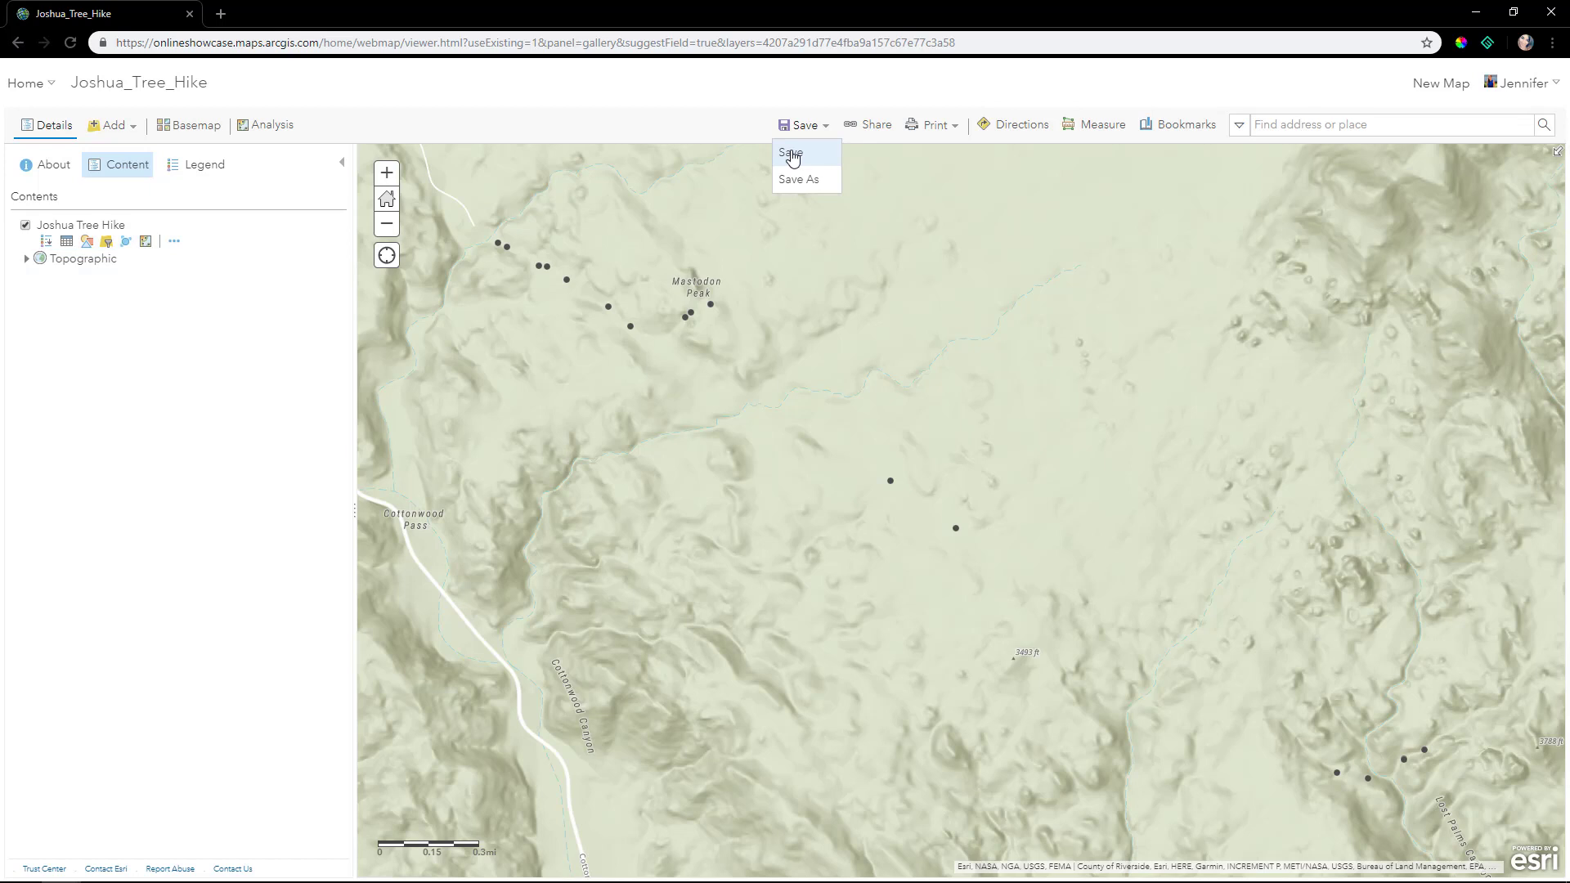
left_click(793, 155)
left_click(763, 435)
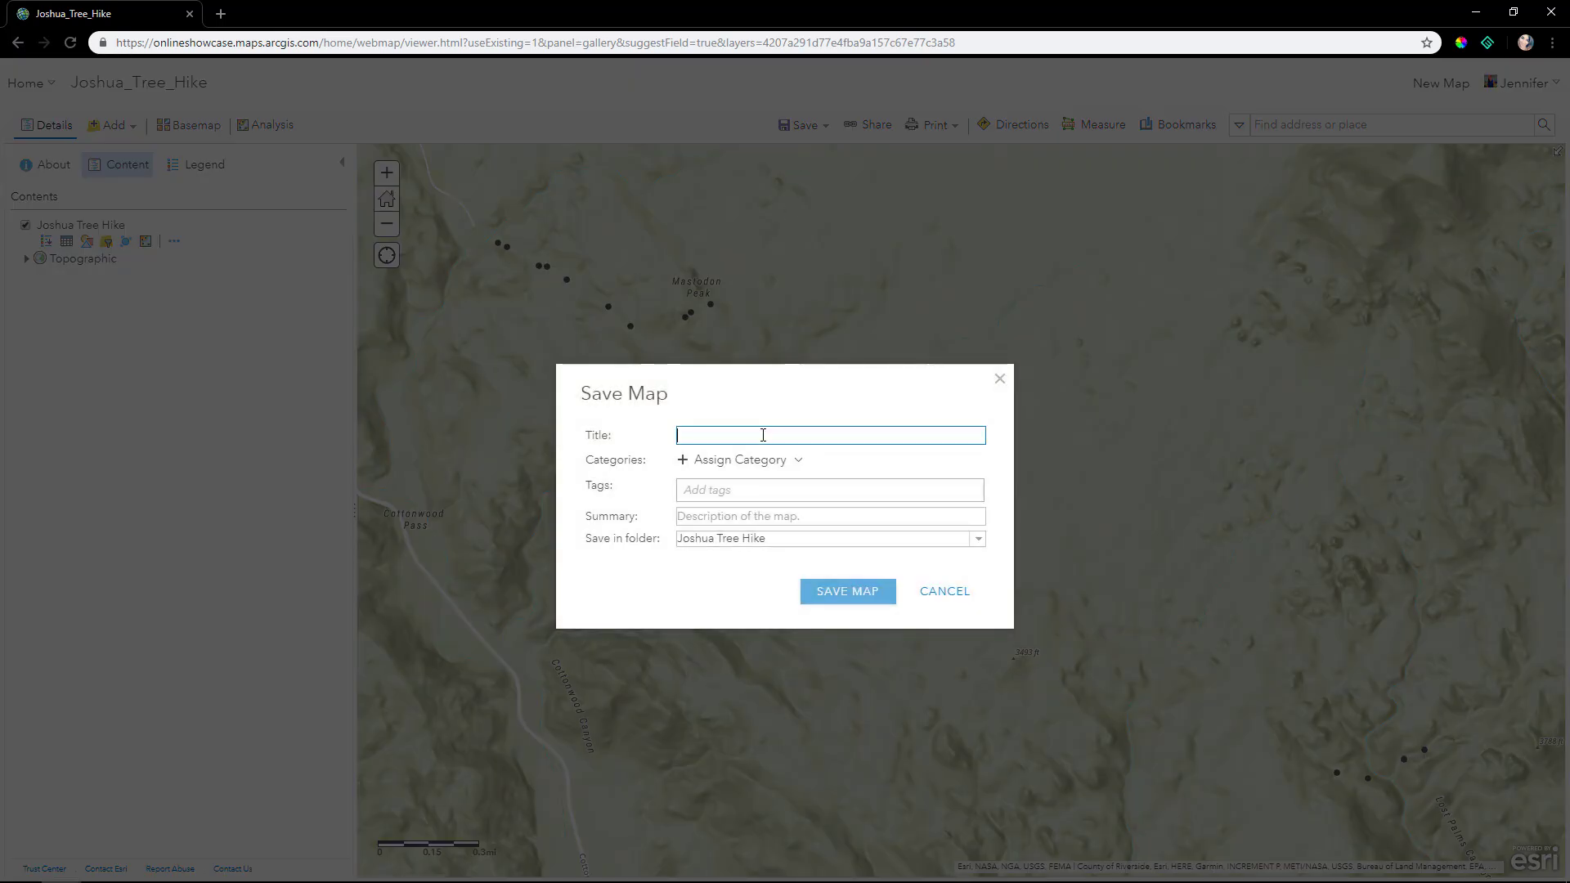
type("Joshua Tree Hike")
key("Tab")
key("Tab")
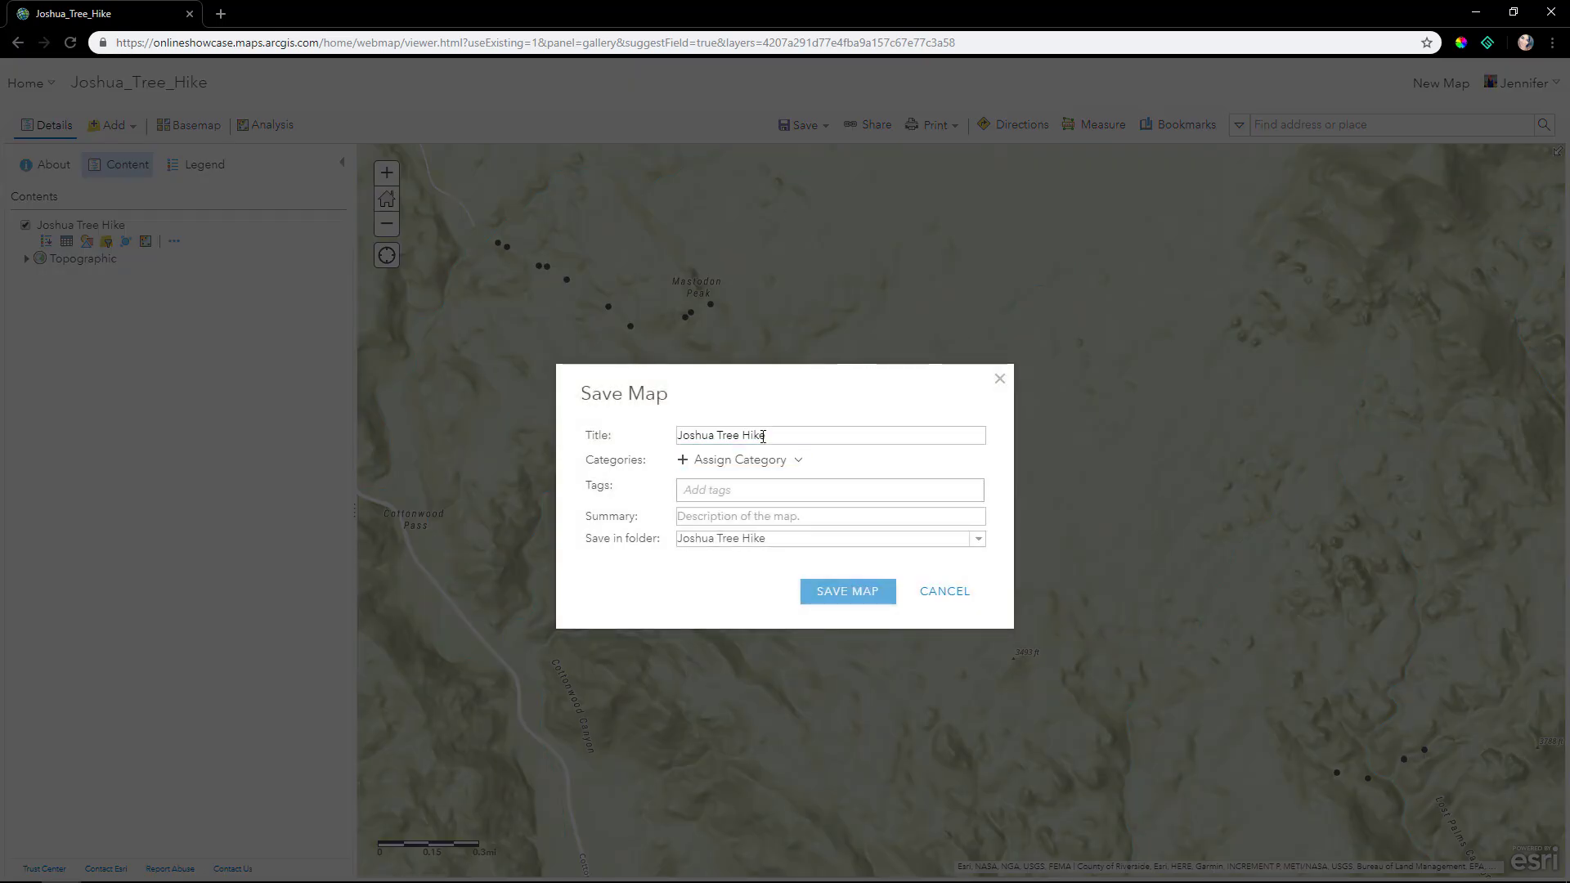
type("adventures")
key("Return")
left_click(818, 591)
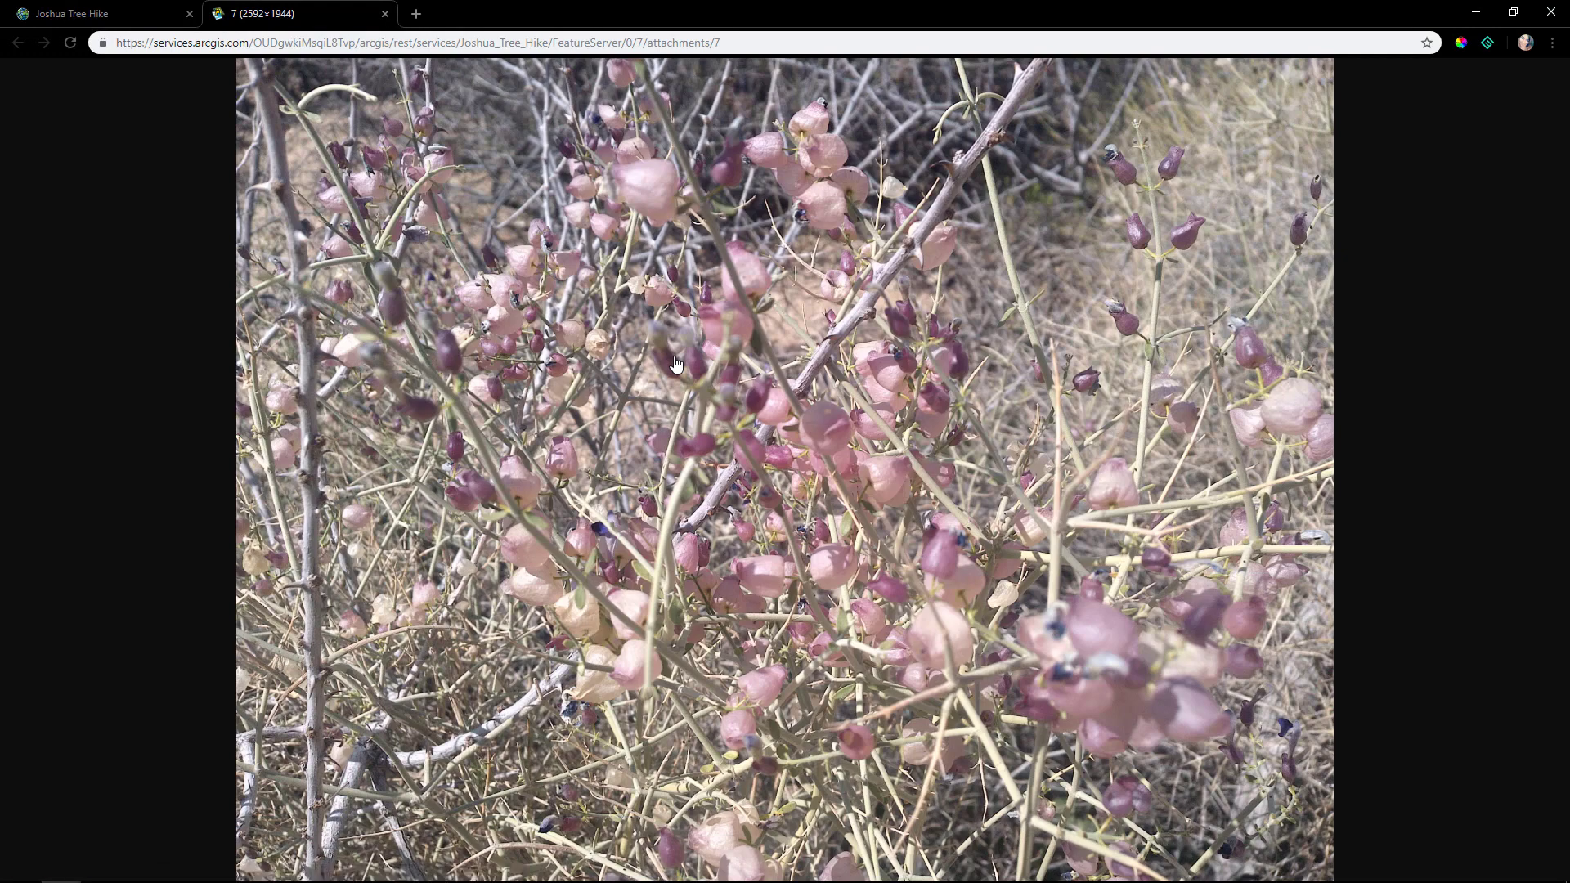
Step: Go back to the Joshua Tree Hike map tab after viewing feature 7's photo
left_click(77, 14)
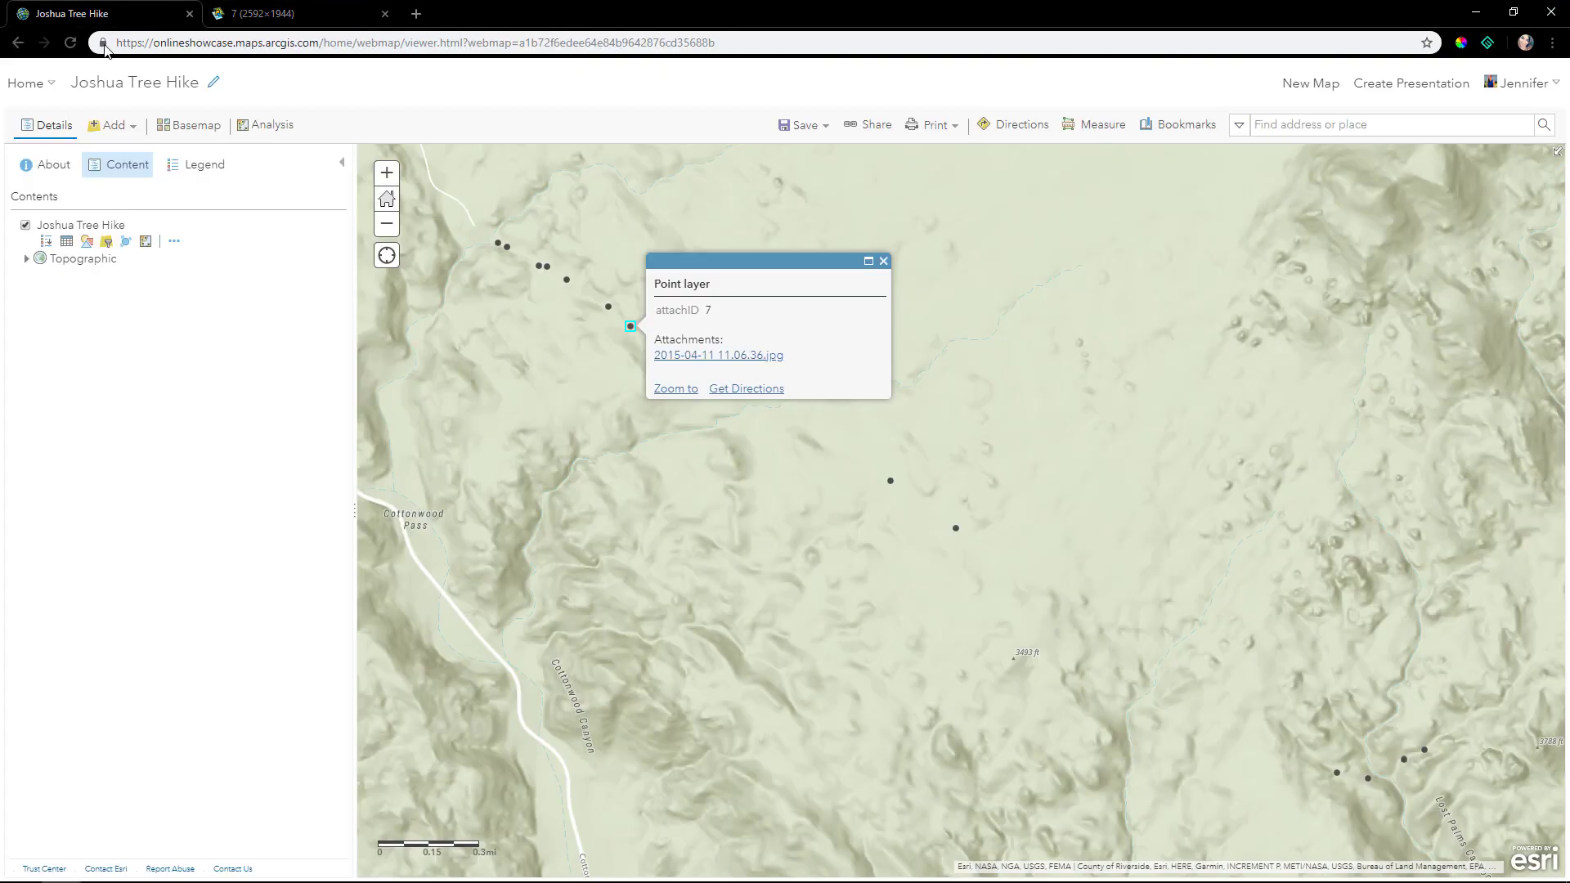
Step: Add a new attribute expression in the layer's pop-up configuration and begin typing var Part1
left_click(176, 242)
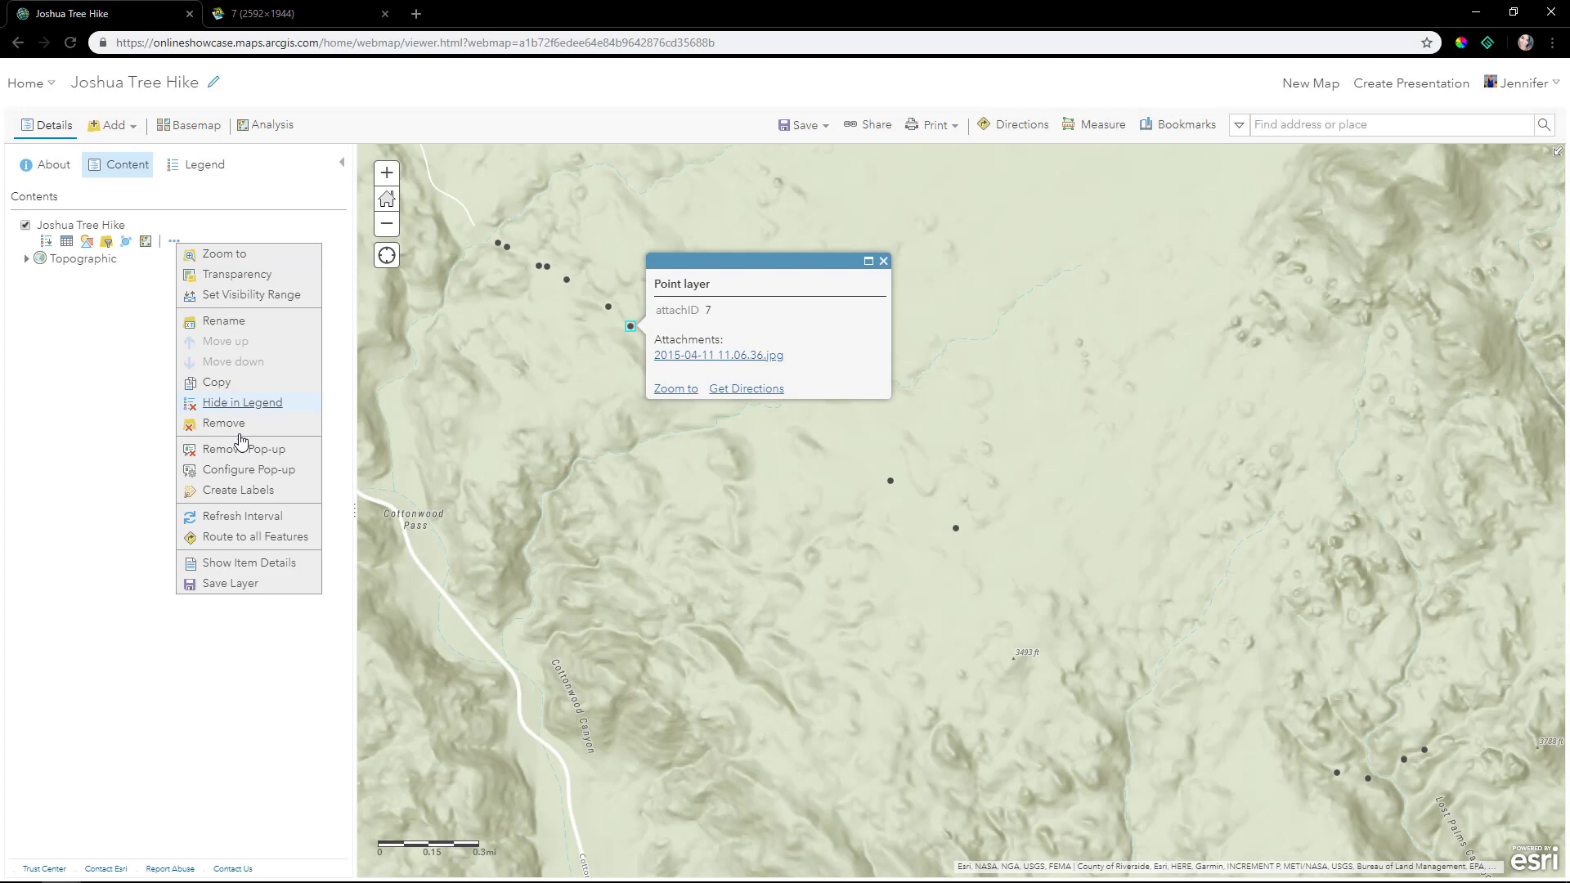
left_click(248, 471)
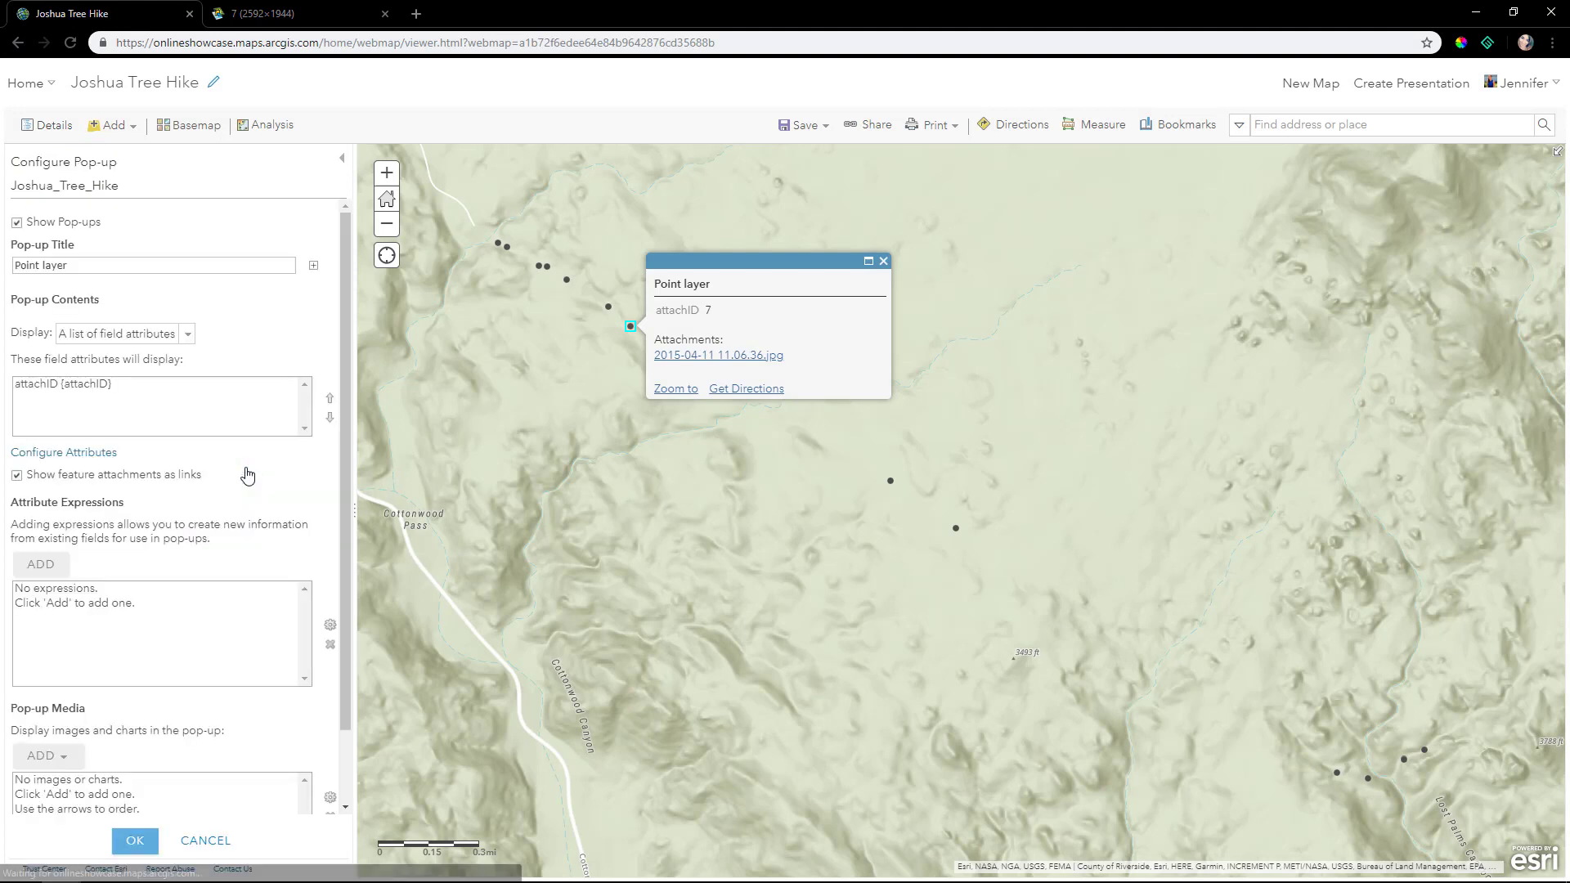
left_click(41, 565)
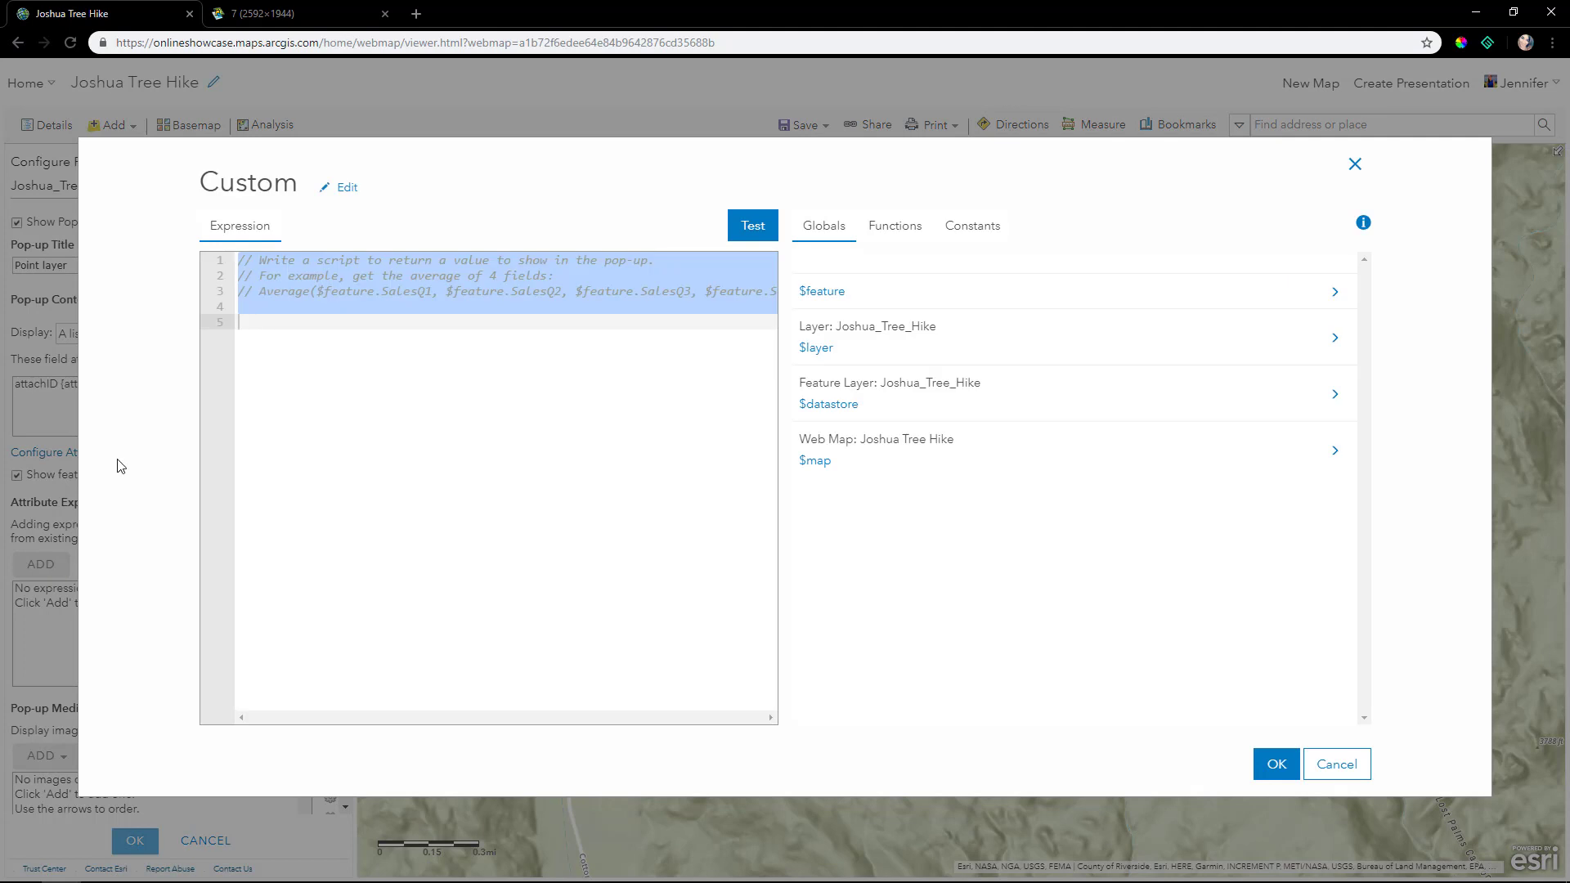
left_click(269, 356)
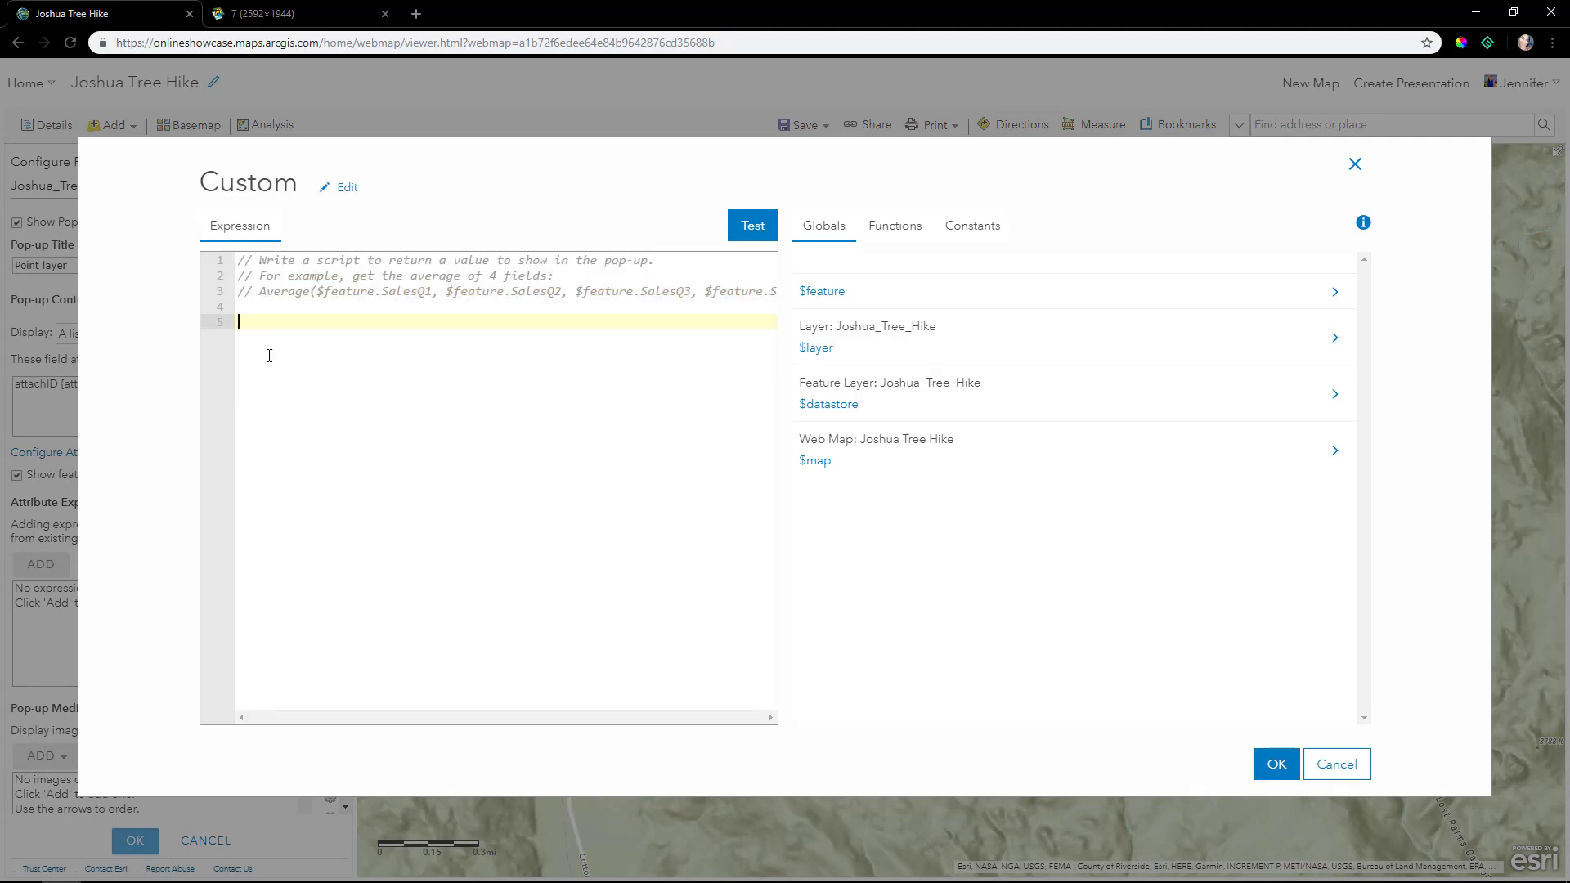
type("var Part1 = \"")
Step: Set Part1 to the FeatureServer URL from the photo tab and ObjectID to $feature.OBJECTID
left_click(298, 14)
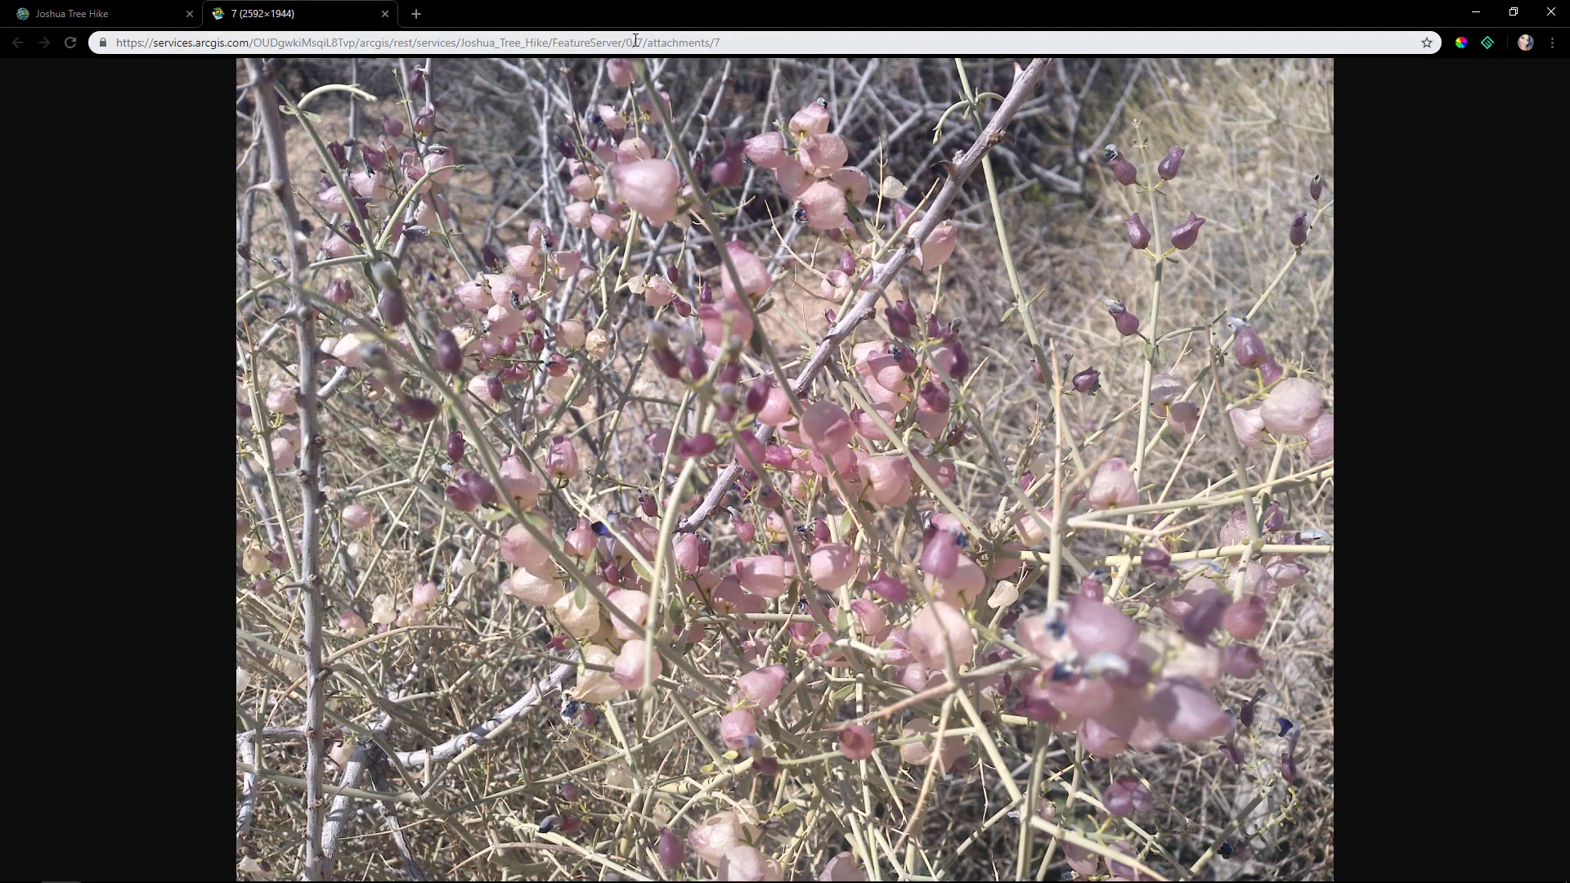
left_click_drag(637, 42, 99, 43)
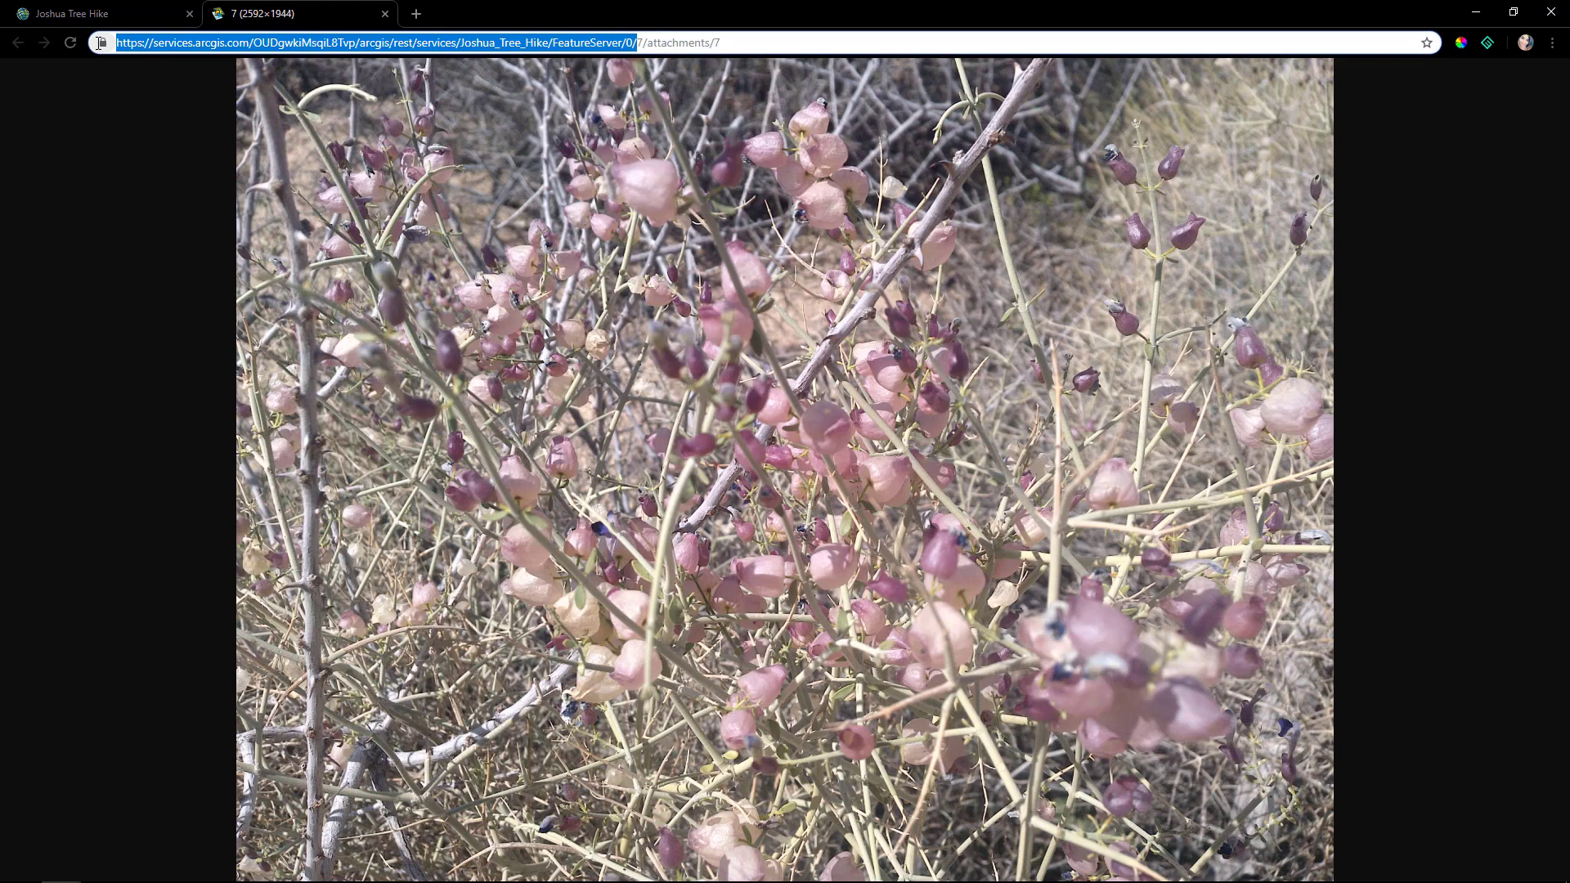
right_click(163, 44)
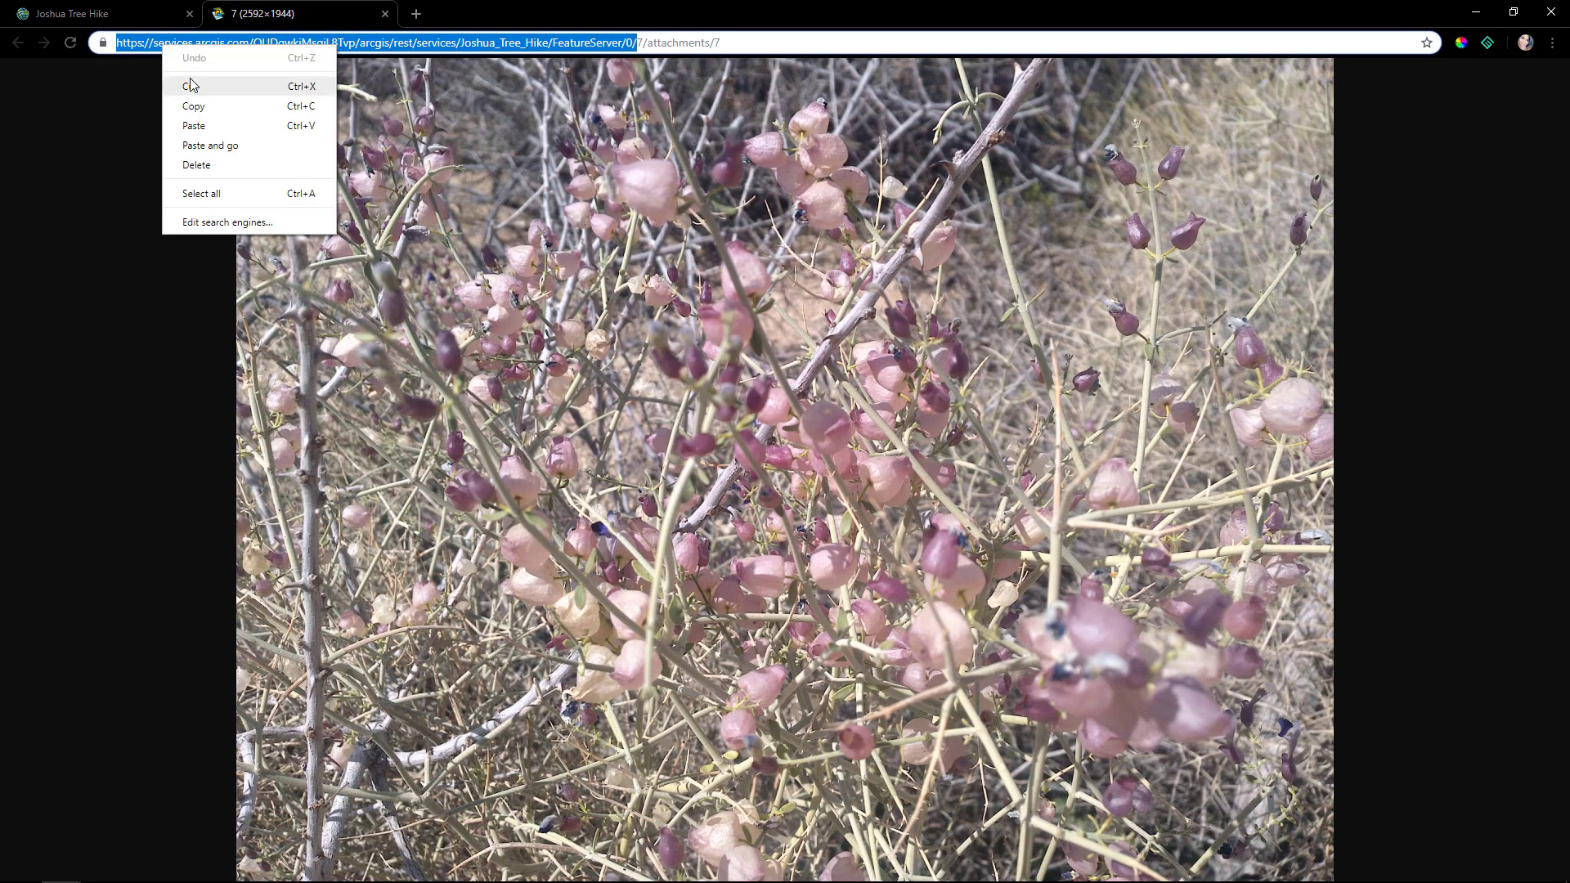
left_click(191, 86)
left_click(161, 16)
key("ctrl+v")
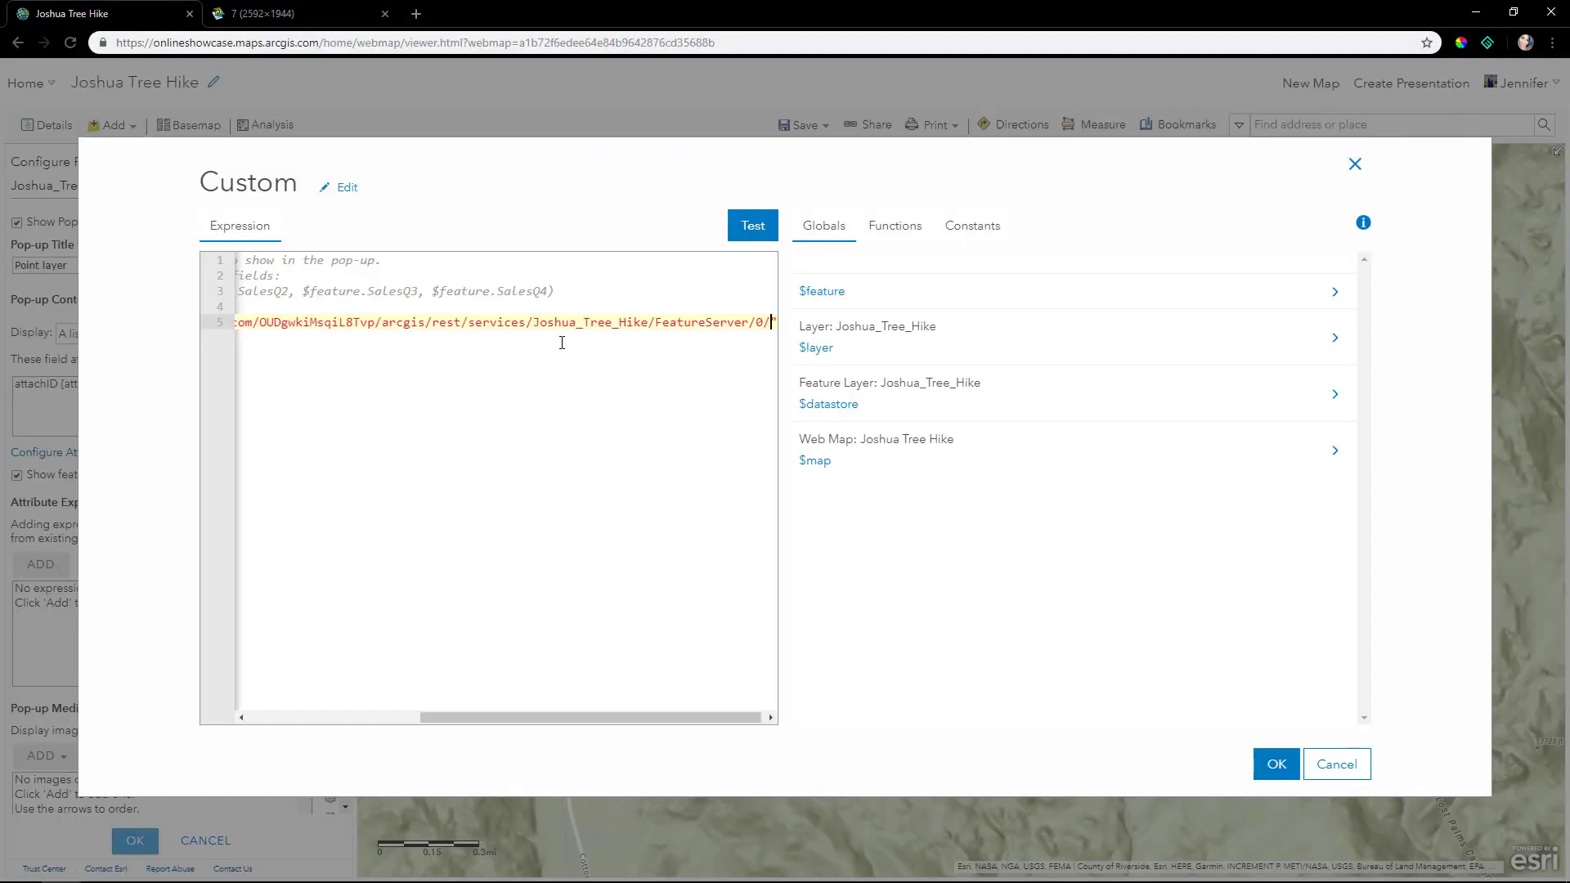
key("Return")
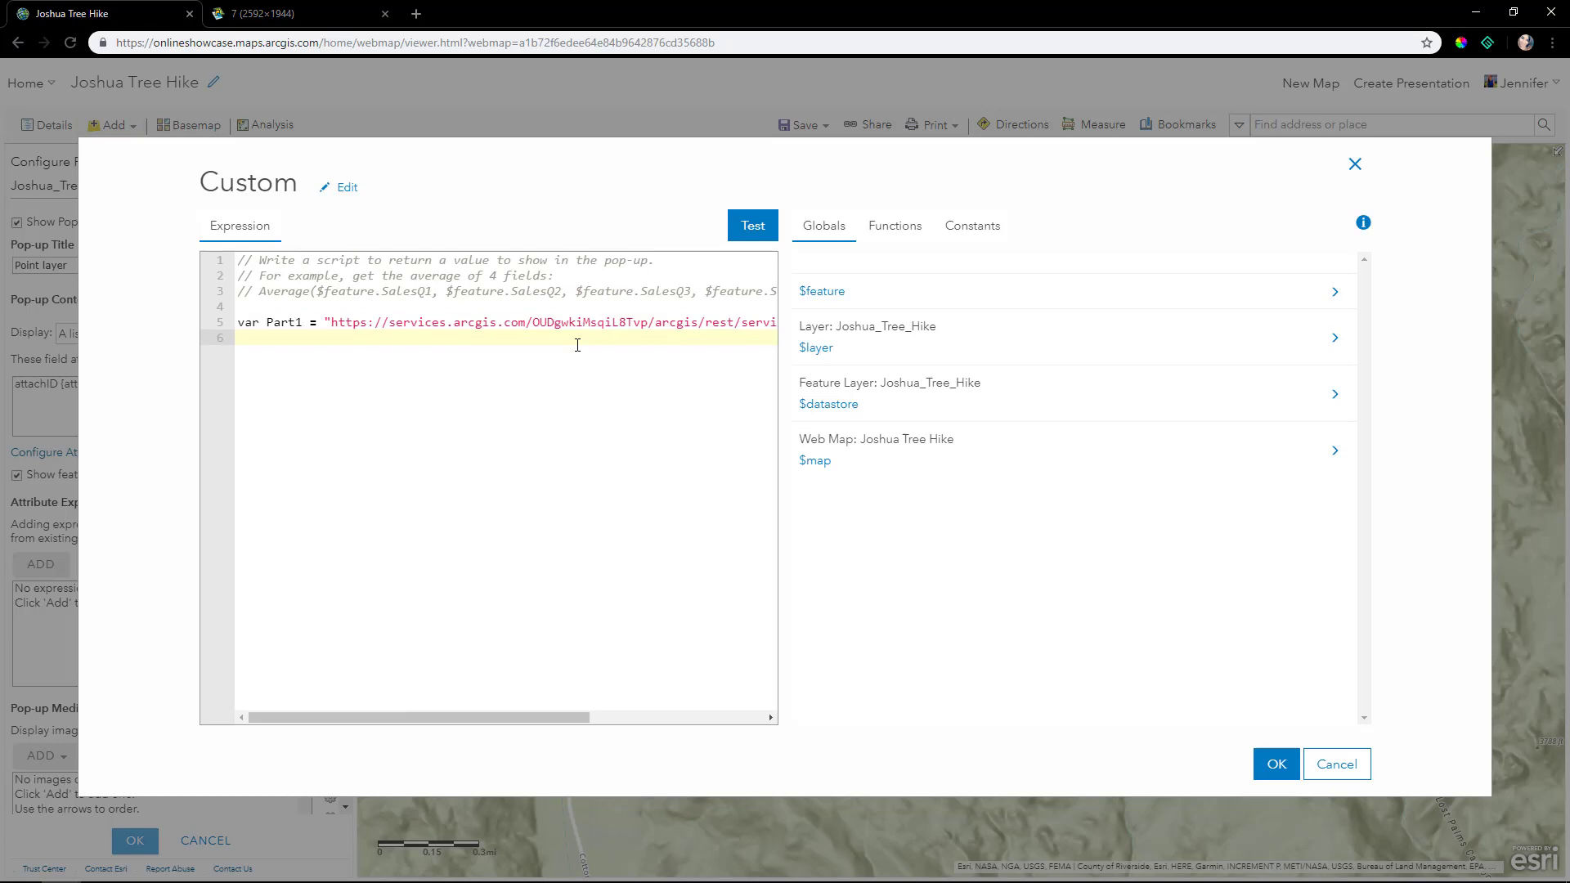
type("var ObjectID =")
left_click(1331, 299)
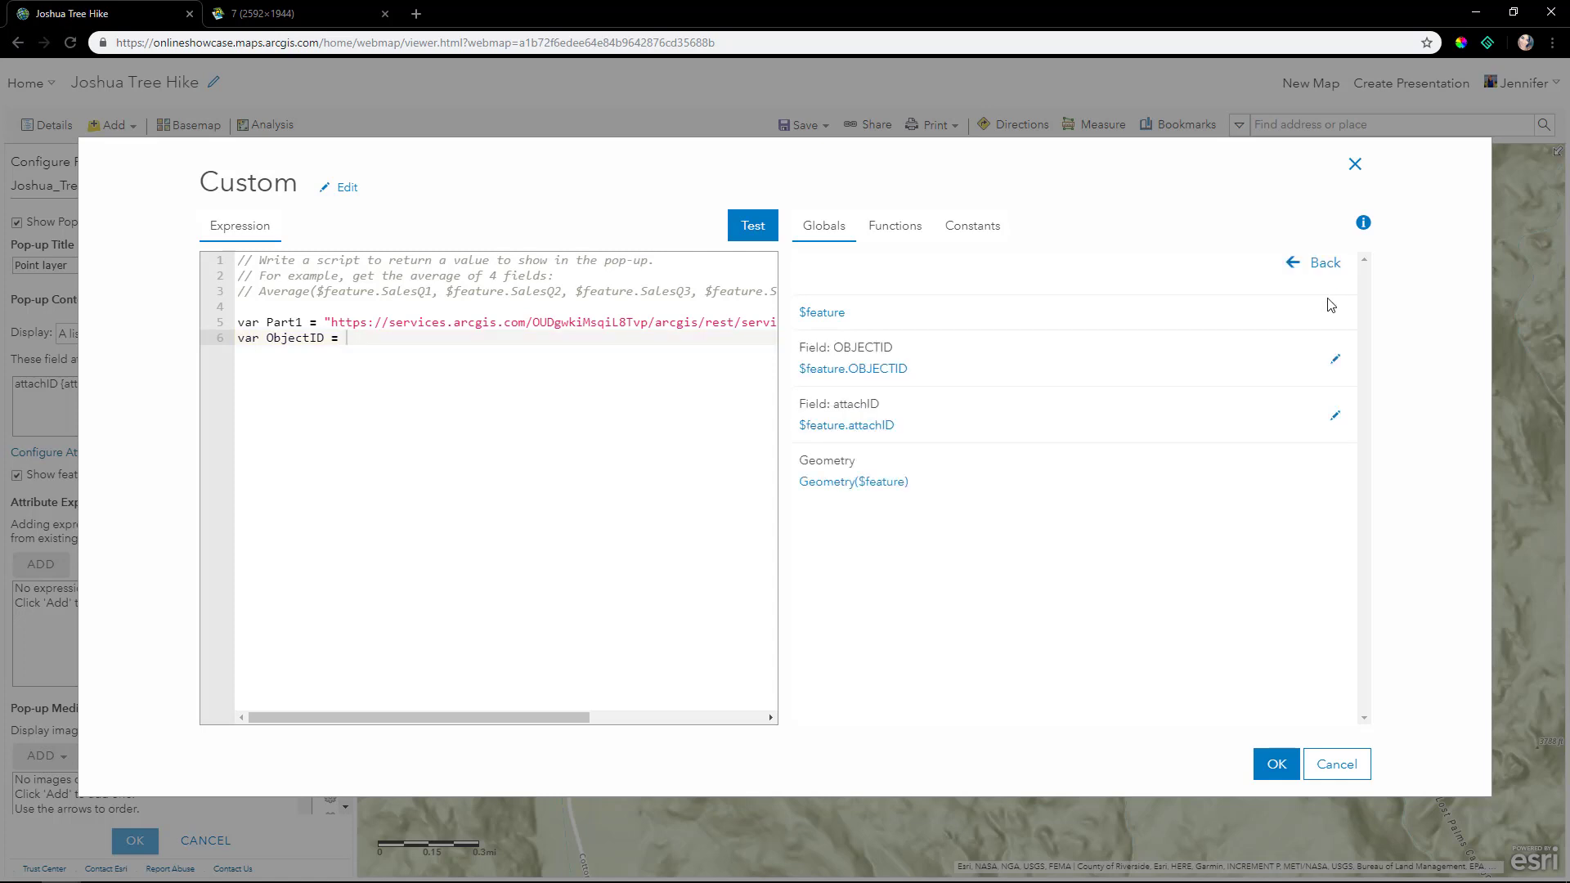
left_click(894, 369)
key("Return")
Step: Set Part2 to '/attachments/' and AttachID to $feature.attachID, then return Part1 + ObjectID + Part2 + AttachID
type("var P")
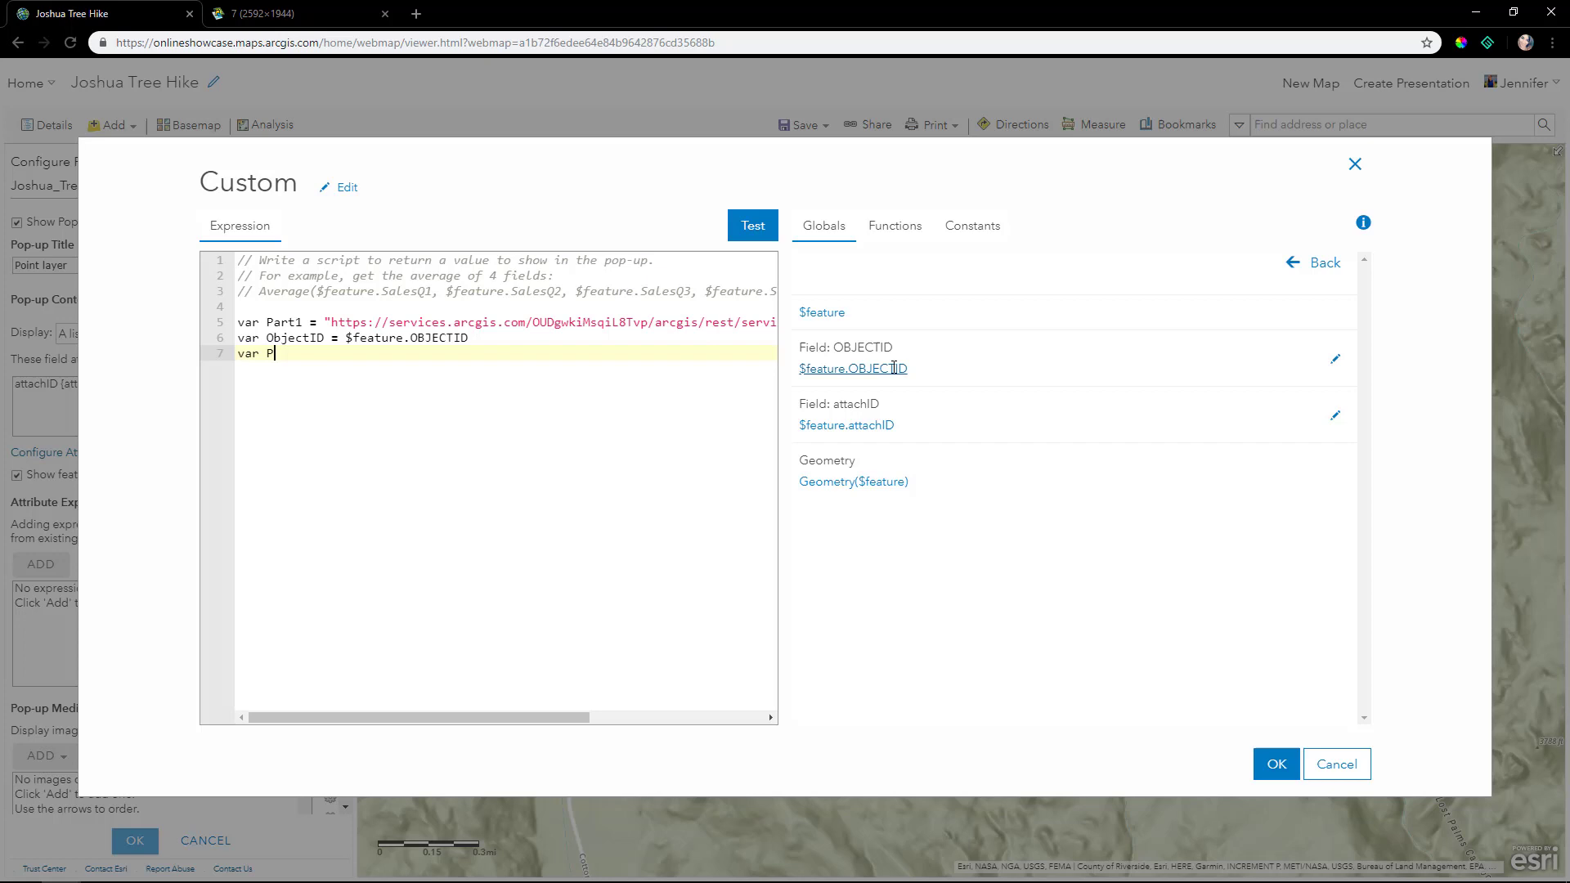
type("art2 = \"")
left_click(261, 13)
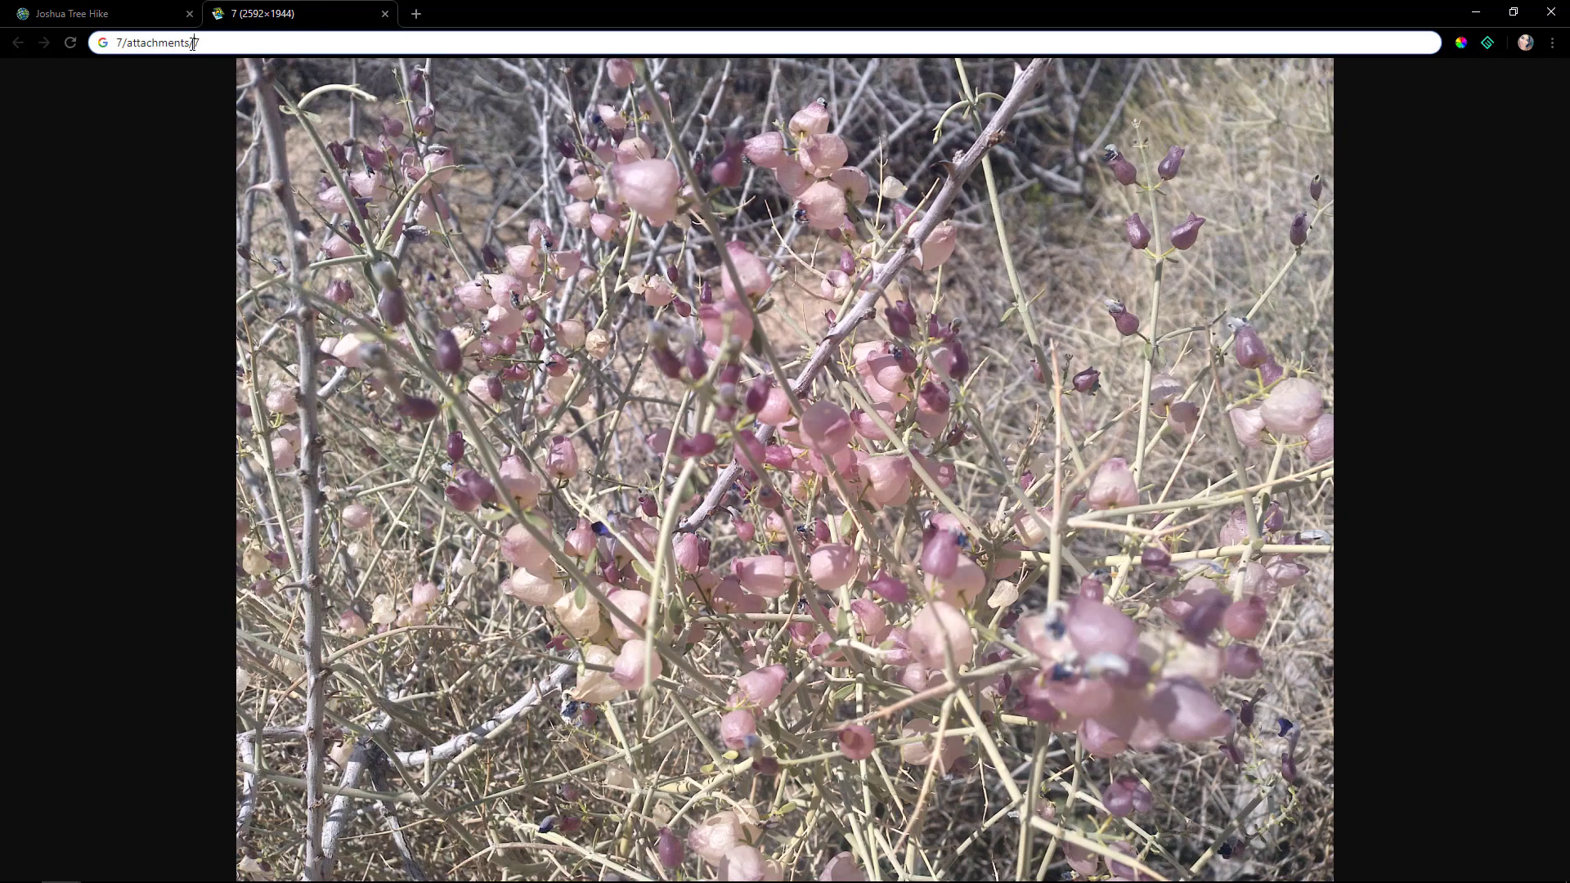
left_click_drag(193, 43, 132, 42)
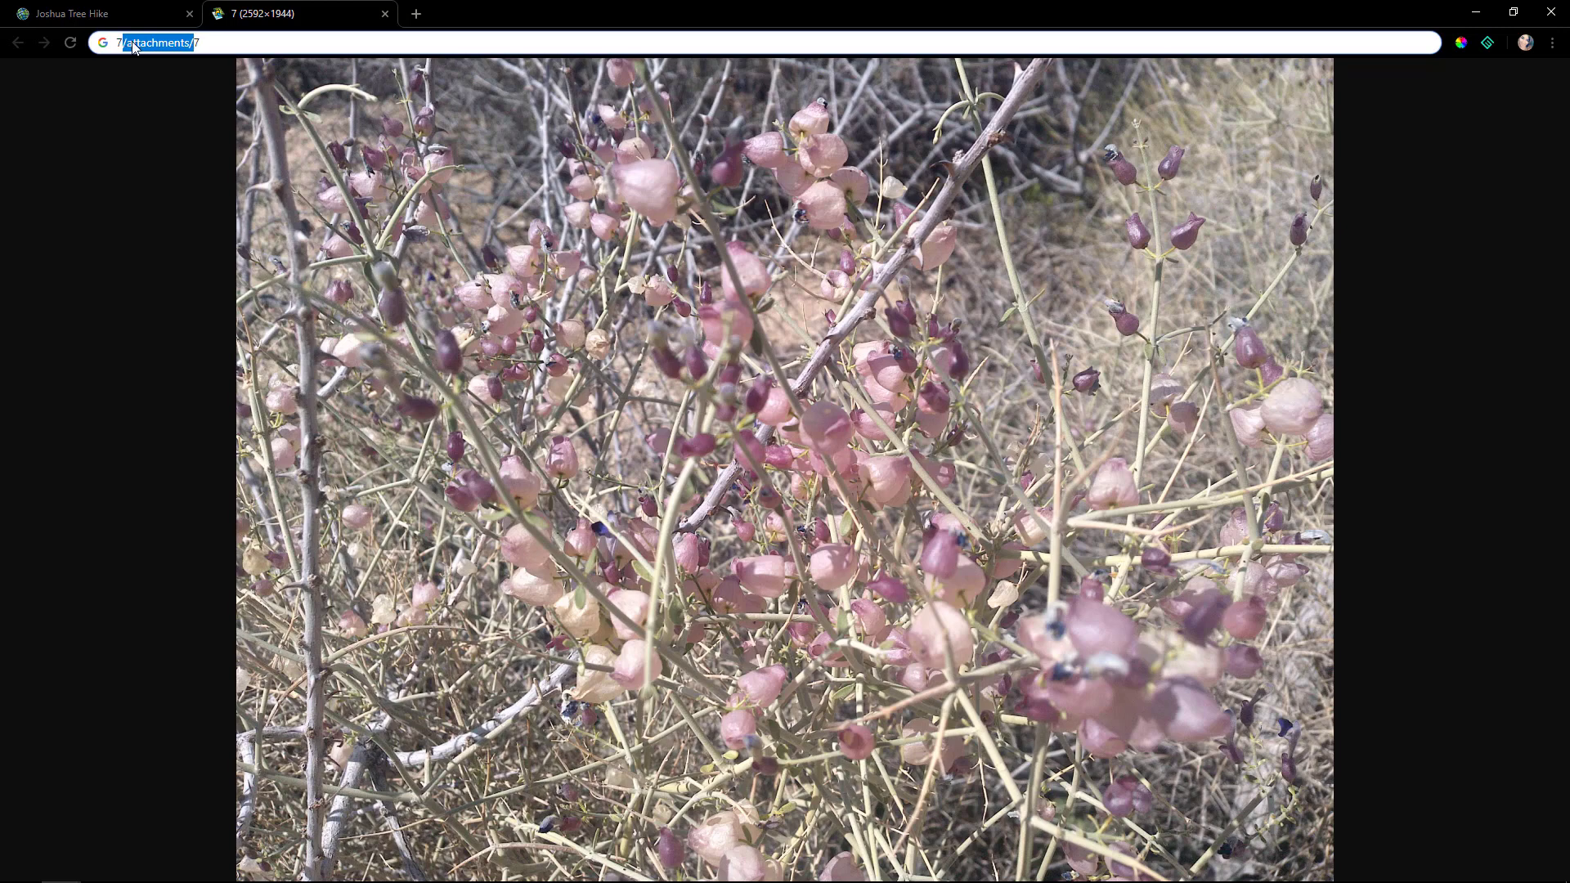
key("ctrl+c")
left_click(140, 16)
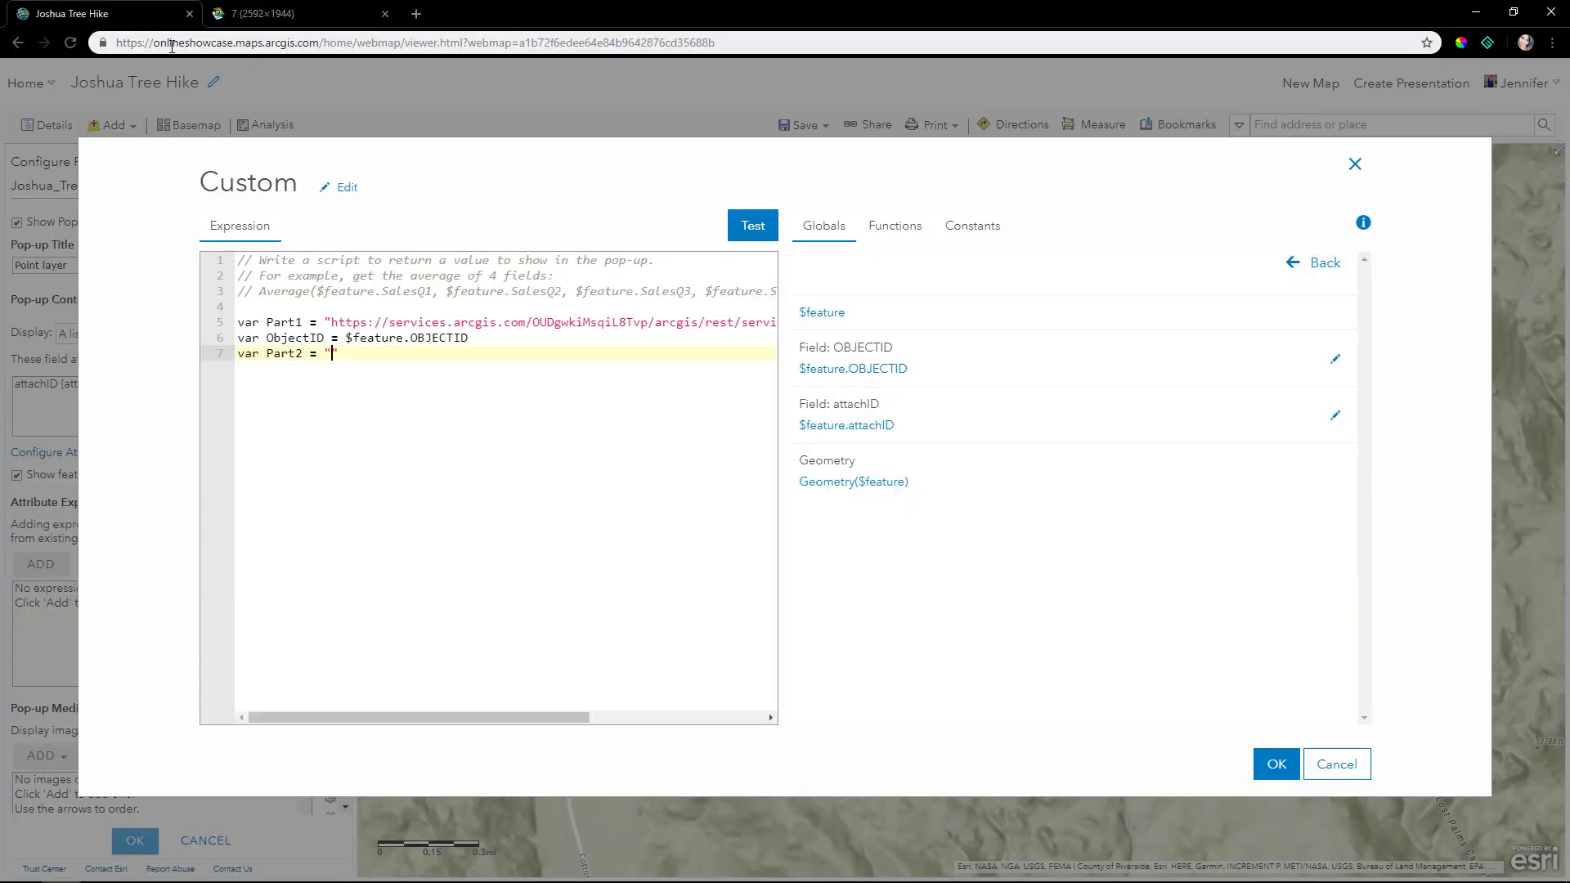
key("ctrl+v")
key("Return")
type("var ")
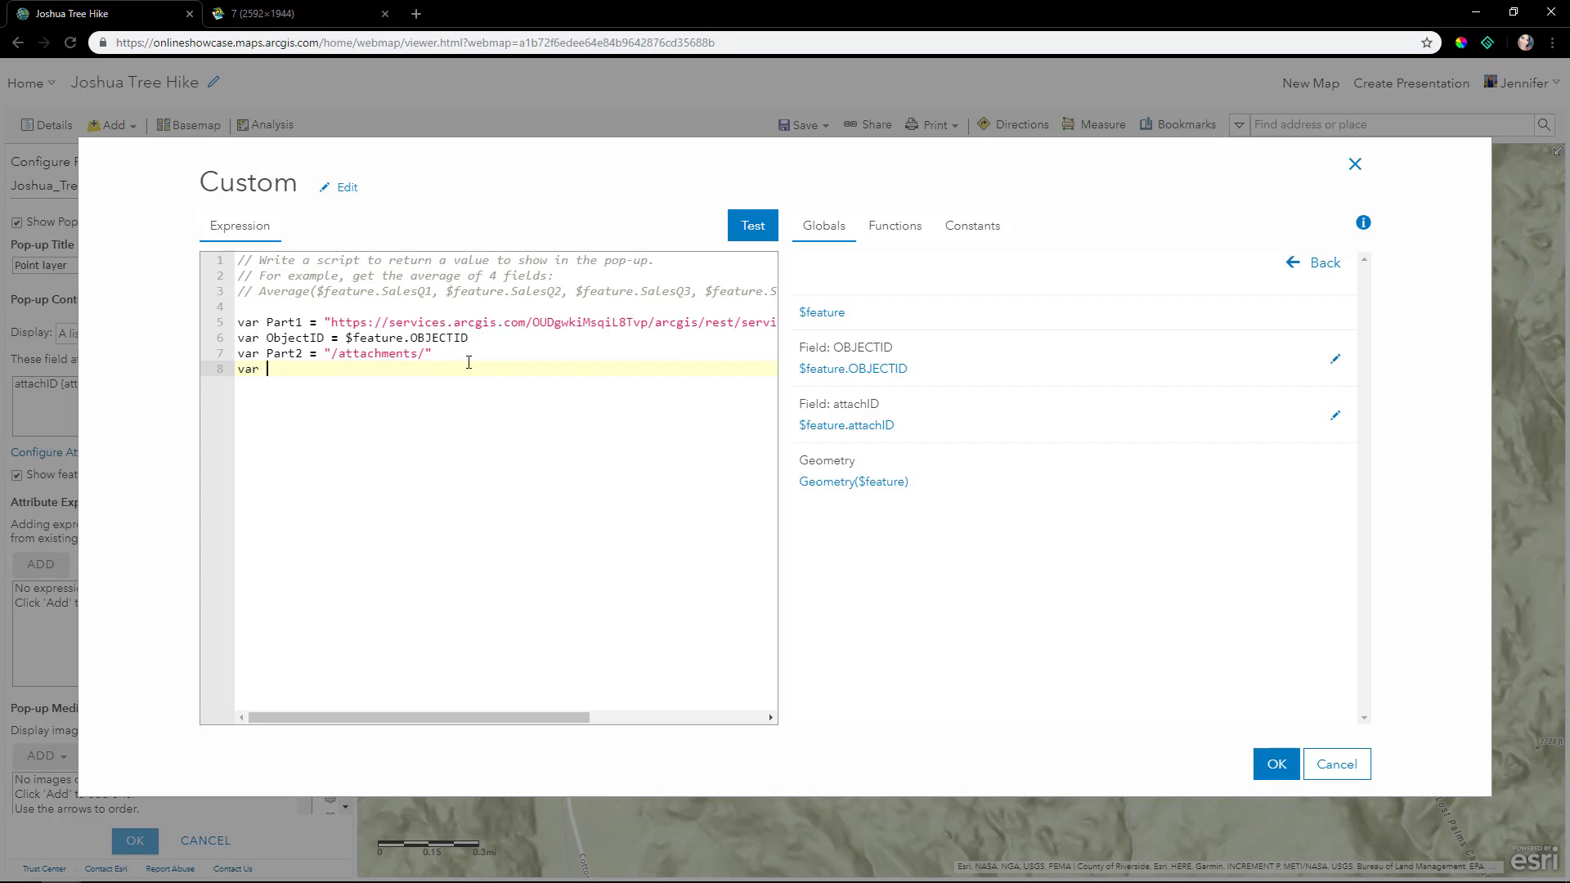
type("AttachID =")
left_click(850, 425)
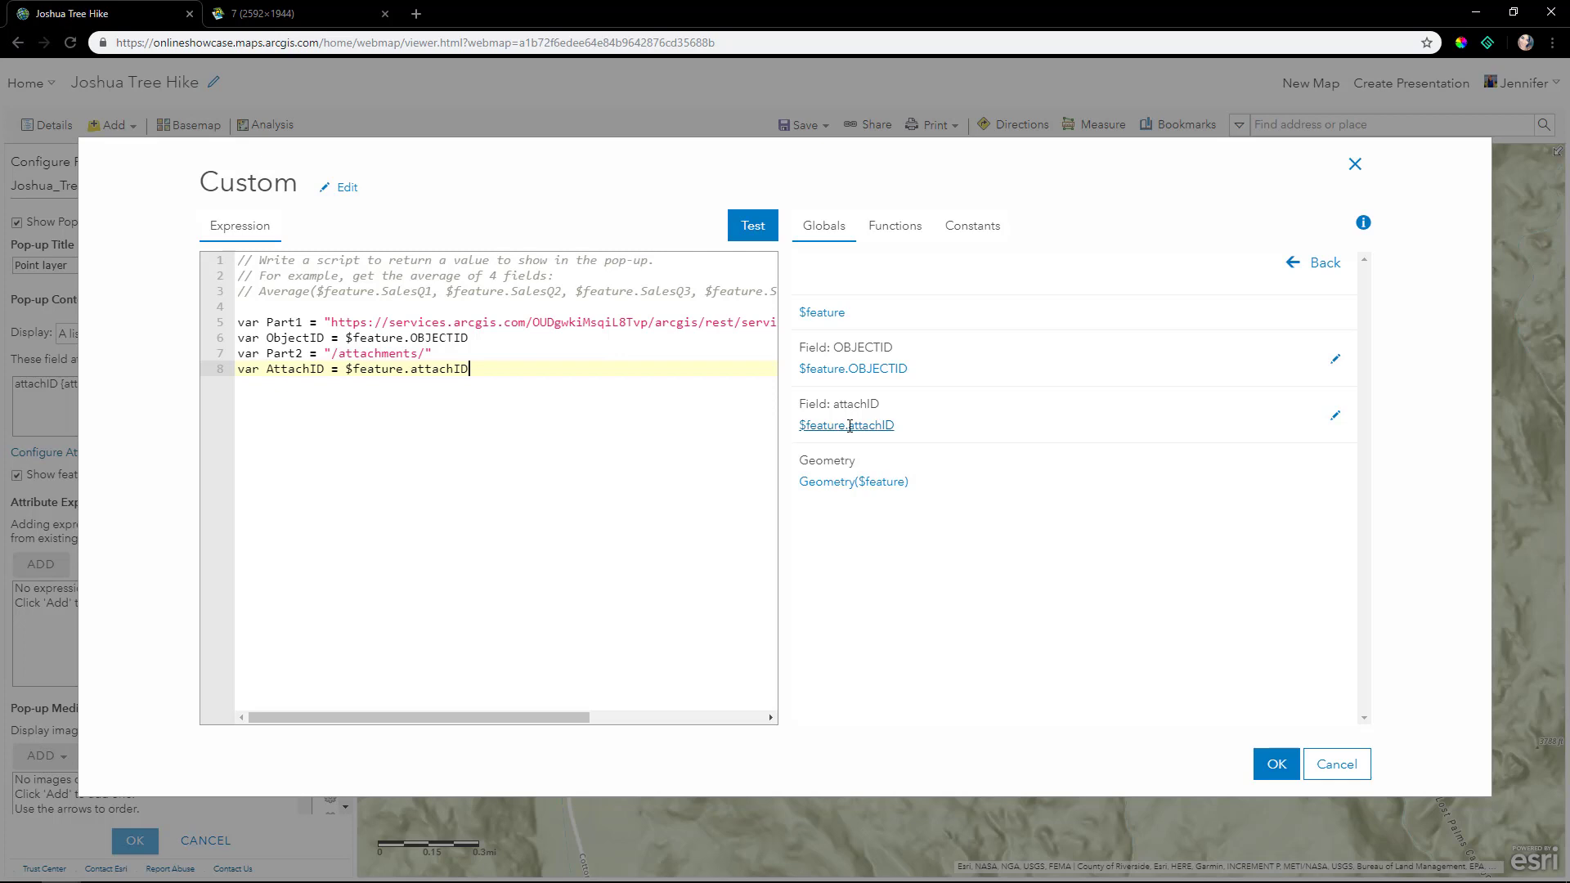
key("Return")
key("Return")
type("return Pa")
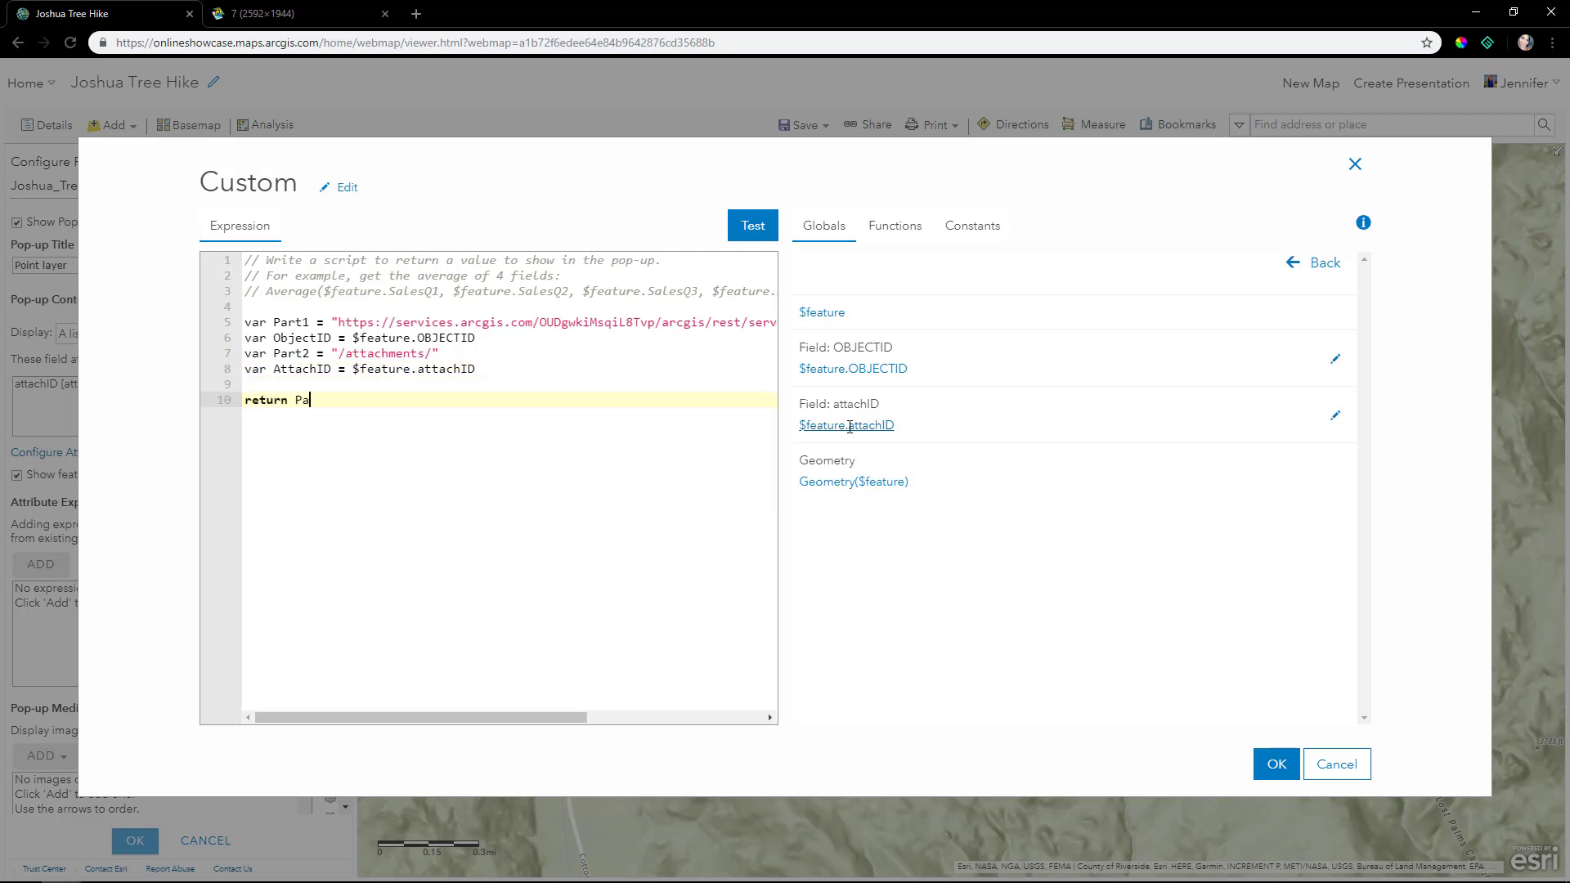
type("rt1 + ObjectID + Part2 + AttachID")
Step: Test the expression, check the returned attachments/1 URL loads a photo in a new tab, and save it
left_click(773, 226)
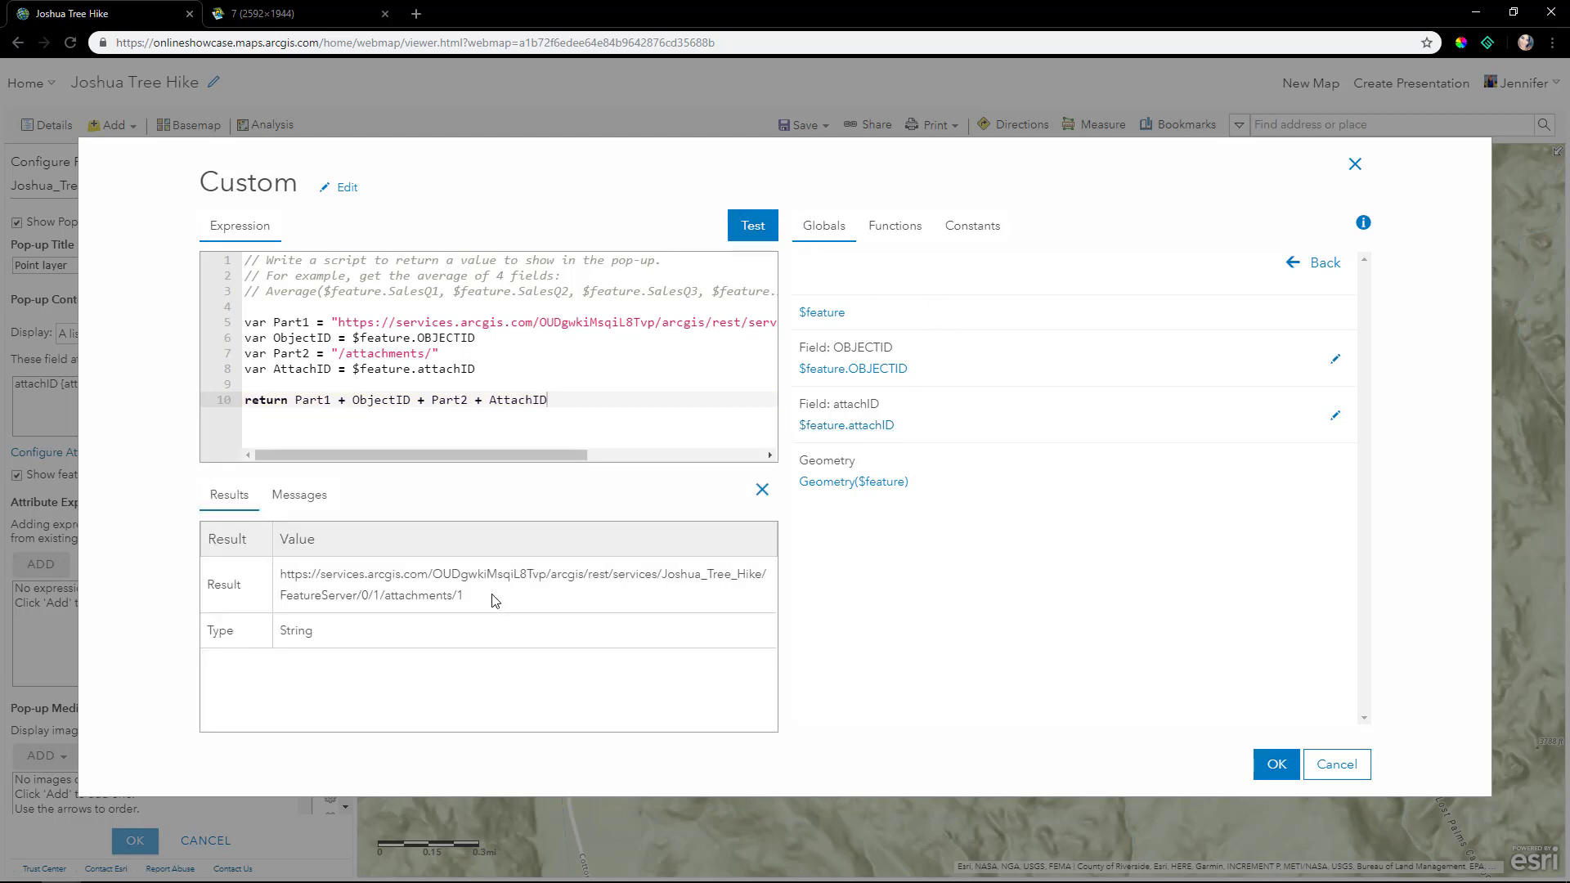
left_click_drag(494, 601, 305, 536)
key("ctrl+c")
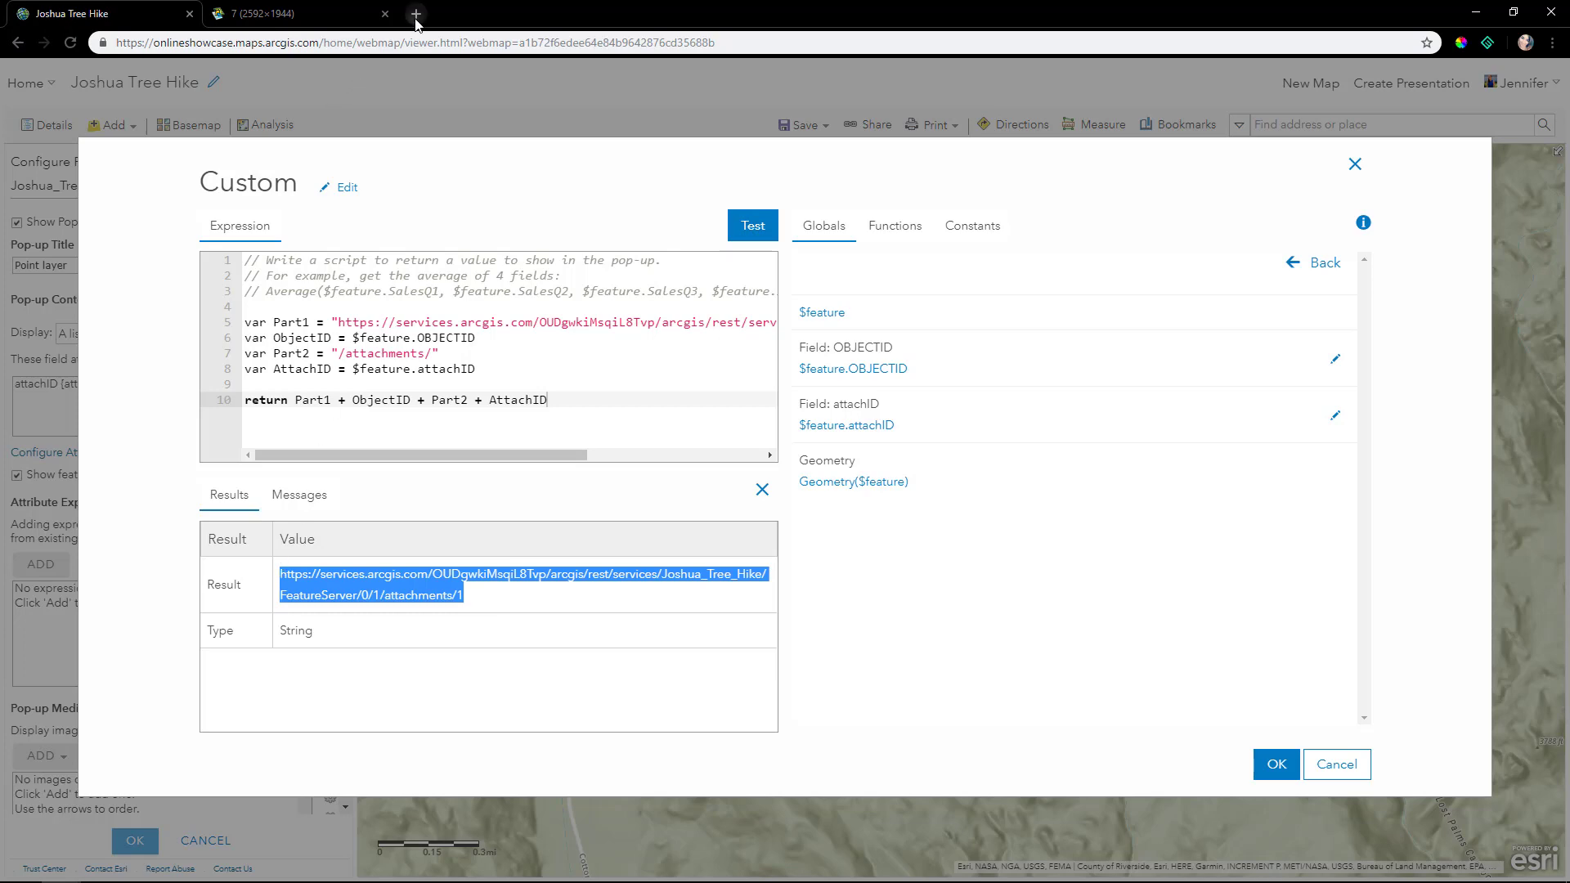
left_click(417, 14)
key("ctrl+v")
key("Return")
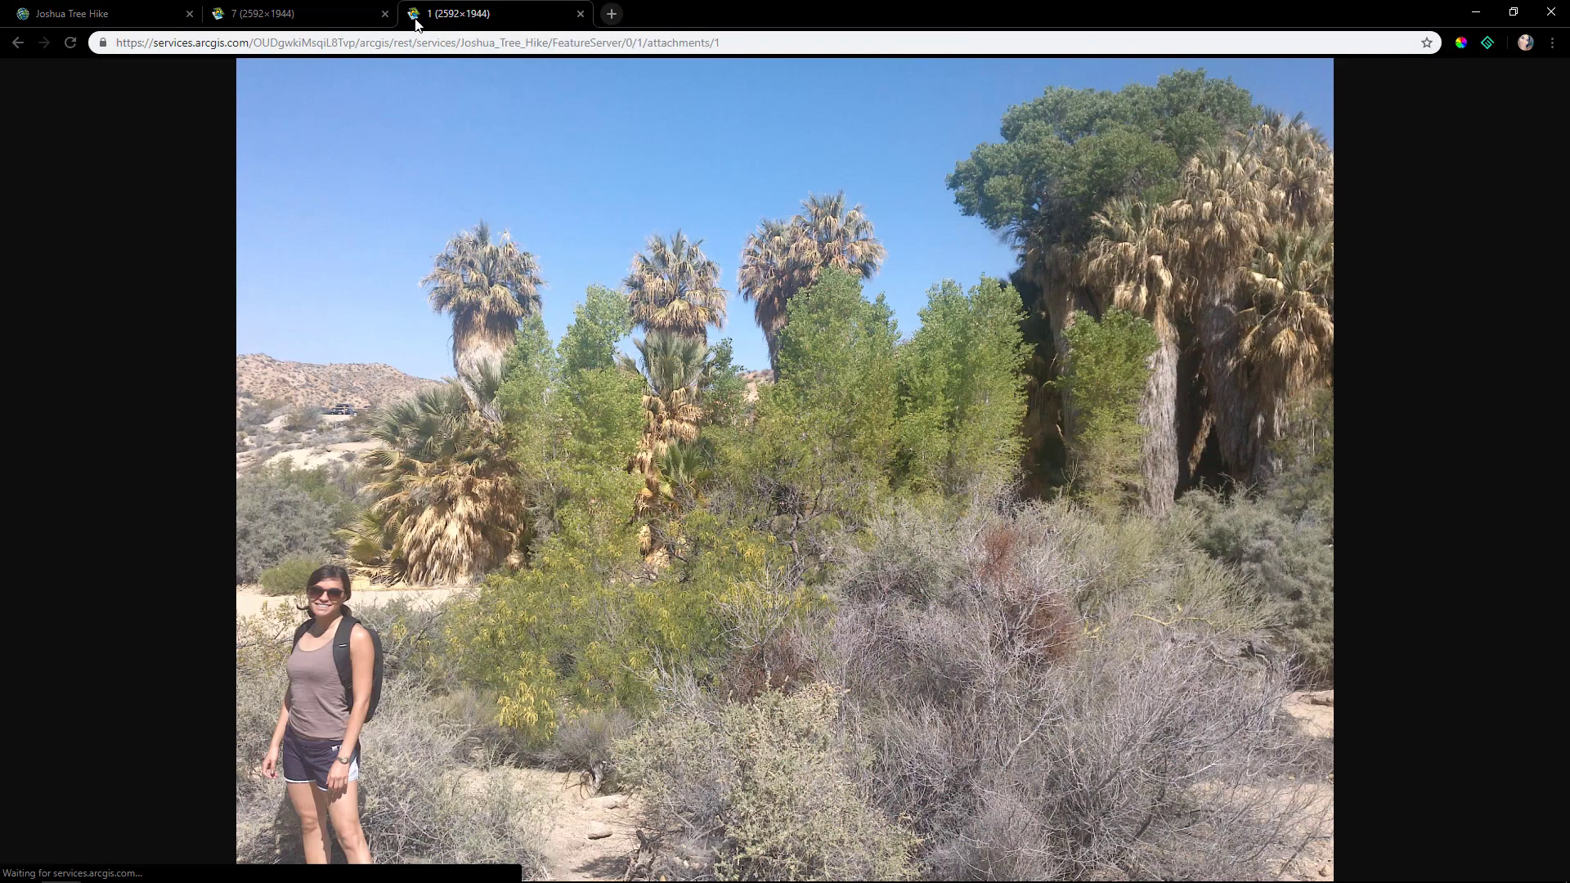
left_click(123, 14)
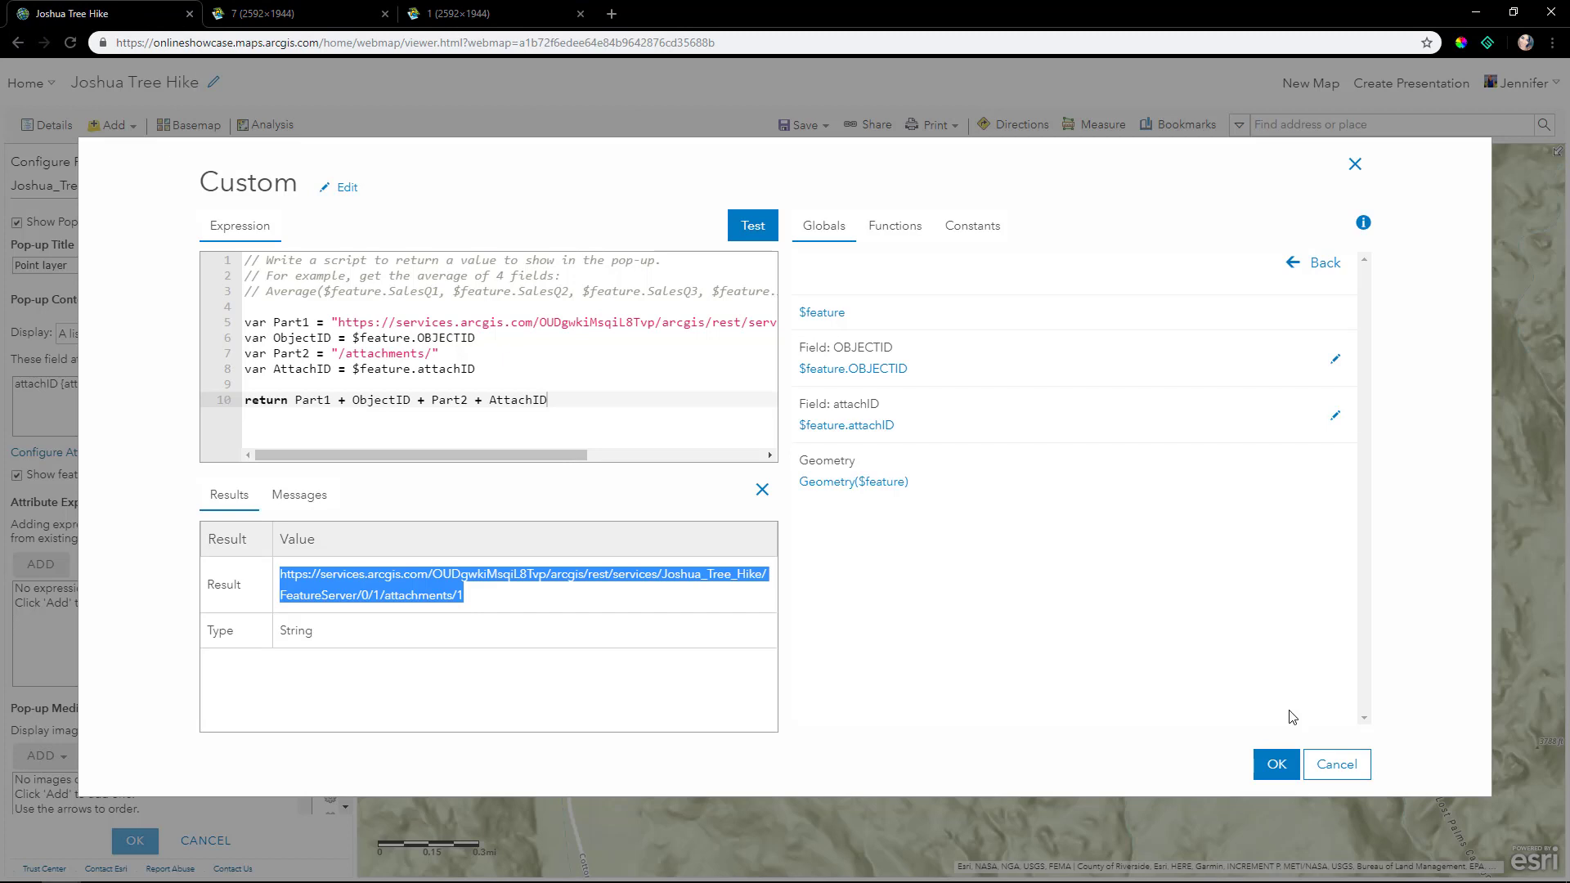
left_click(1276, 765)
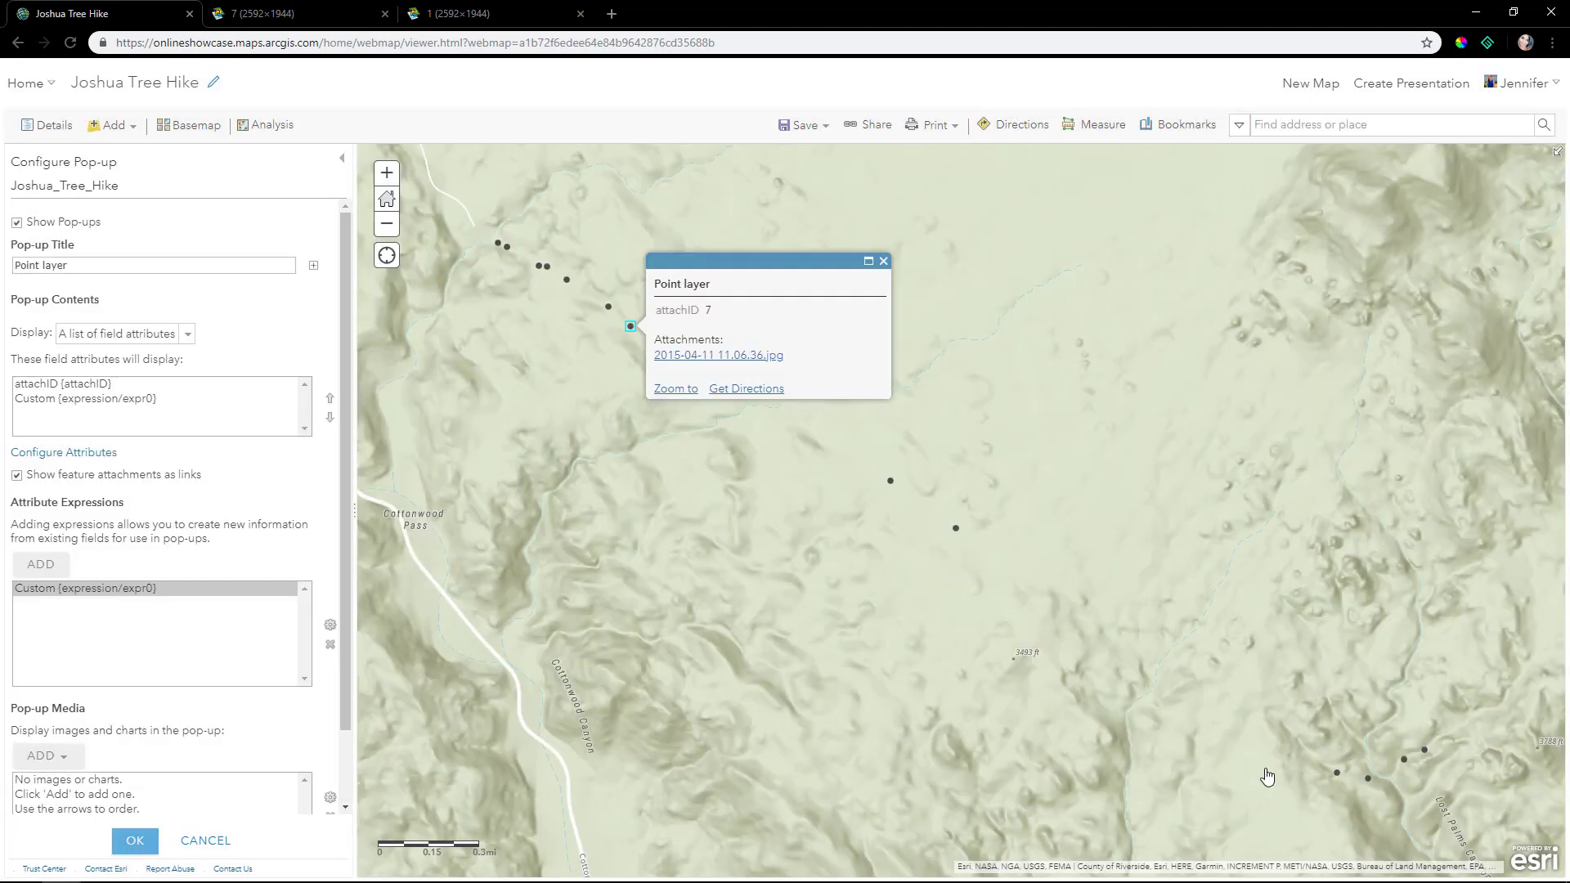
Step: Clear the pop-up title and set the display to No attribute information
triple_click(92, 268)
key("BackSpace")
left_click(188, 334)
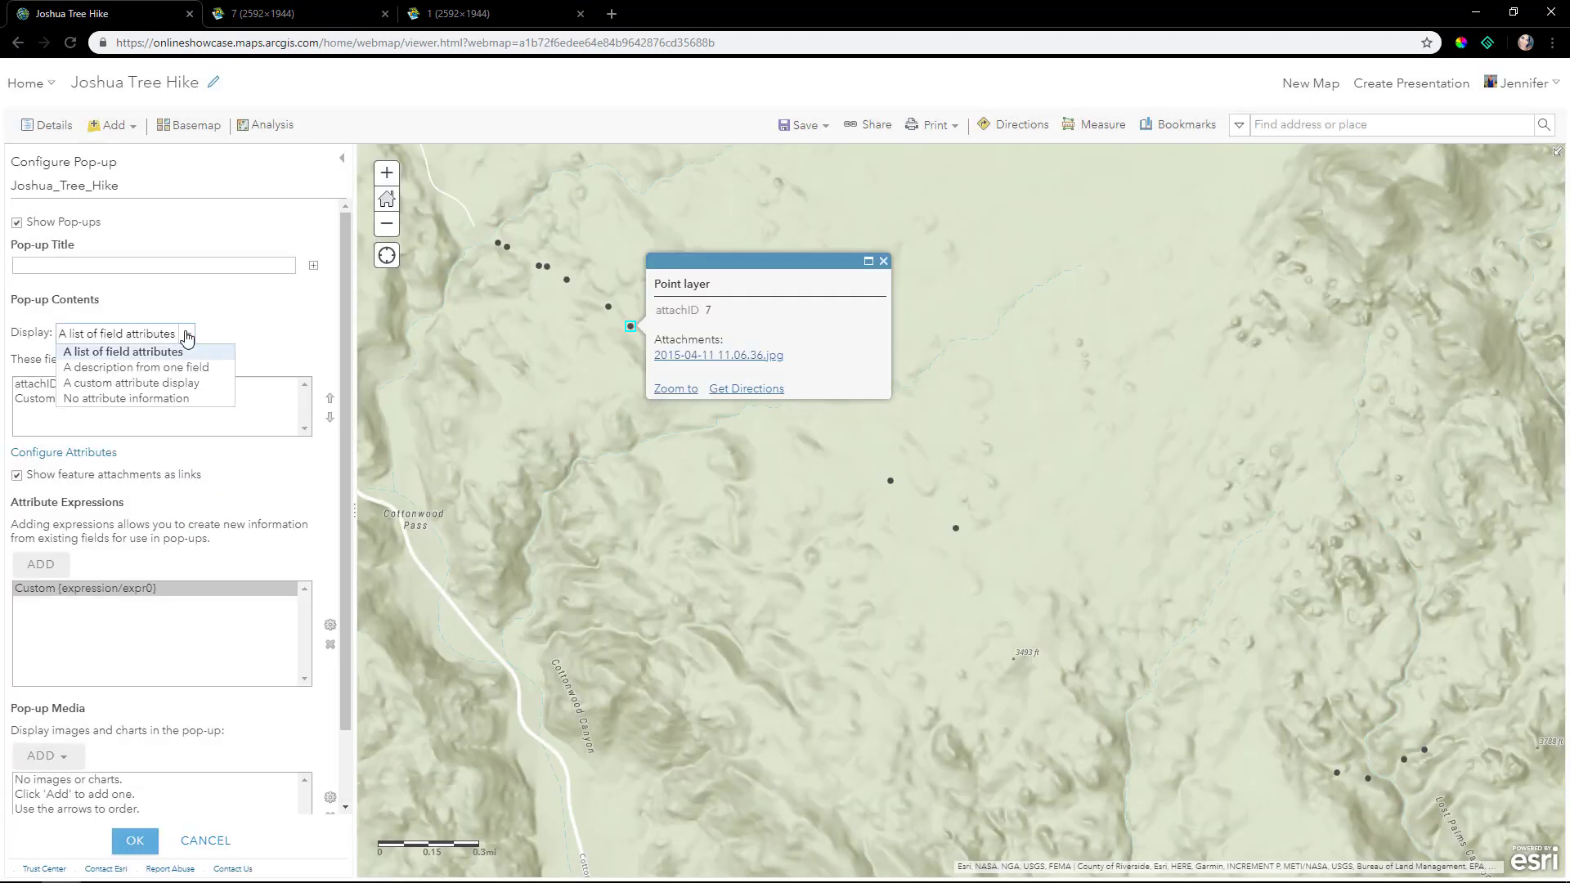
left_click(155, 399)
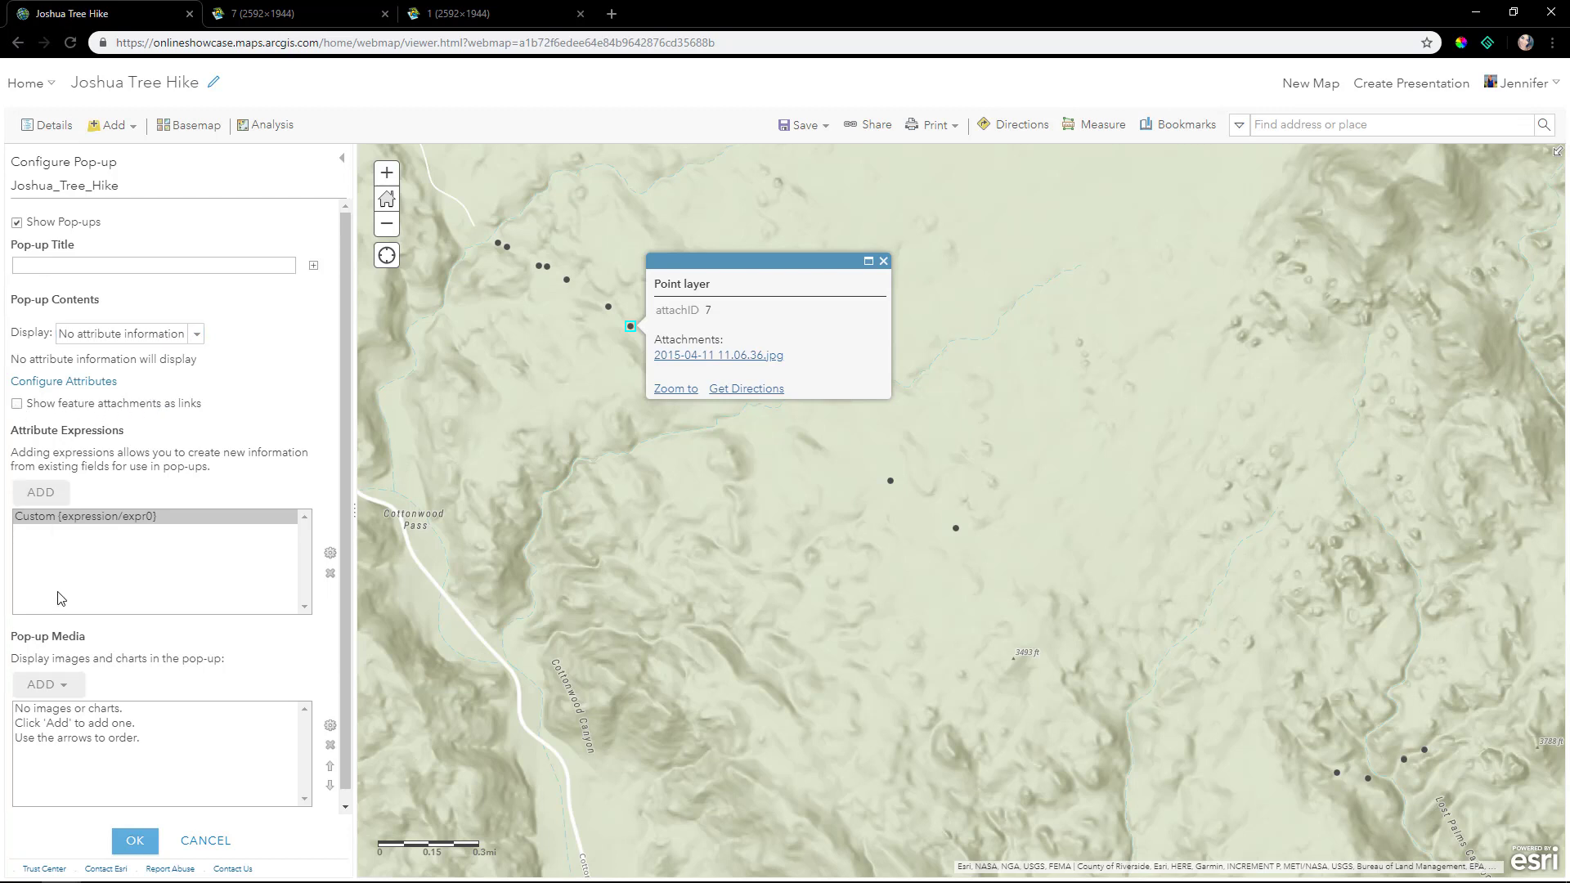
Step: Add an untitled pop-up image whose URL is {expression/expr0}
left_click(72, 691)
left_click(72, 711)
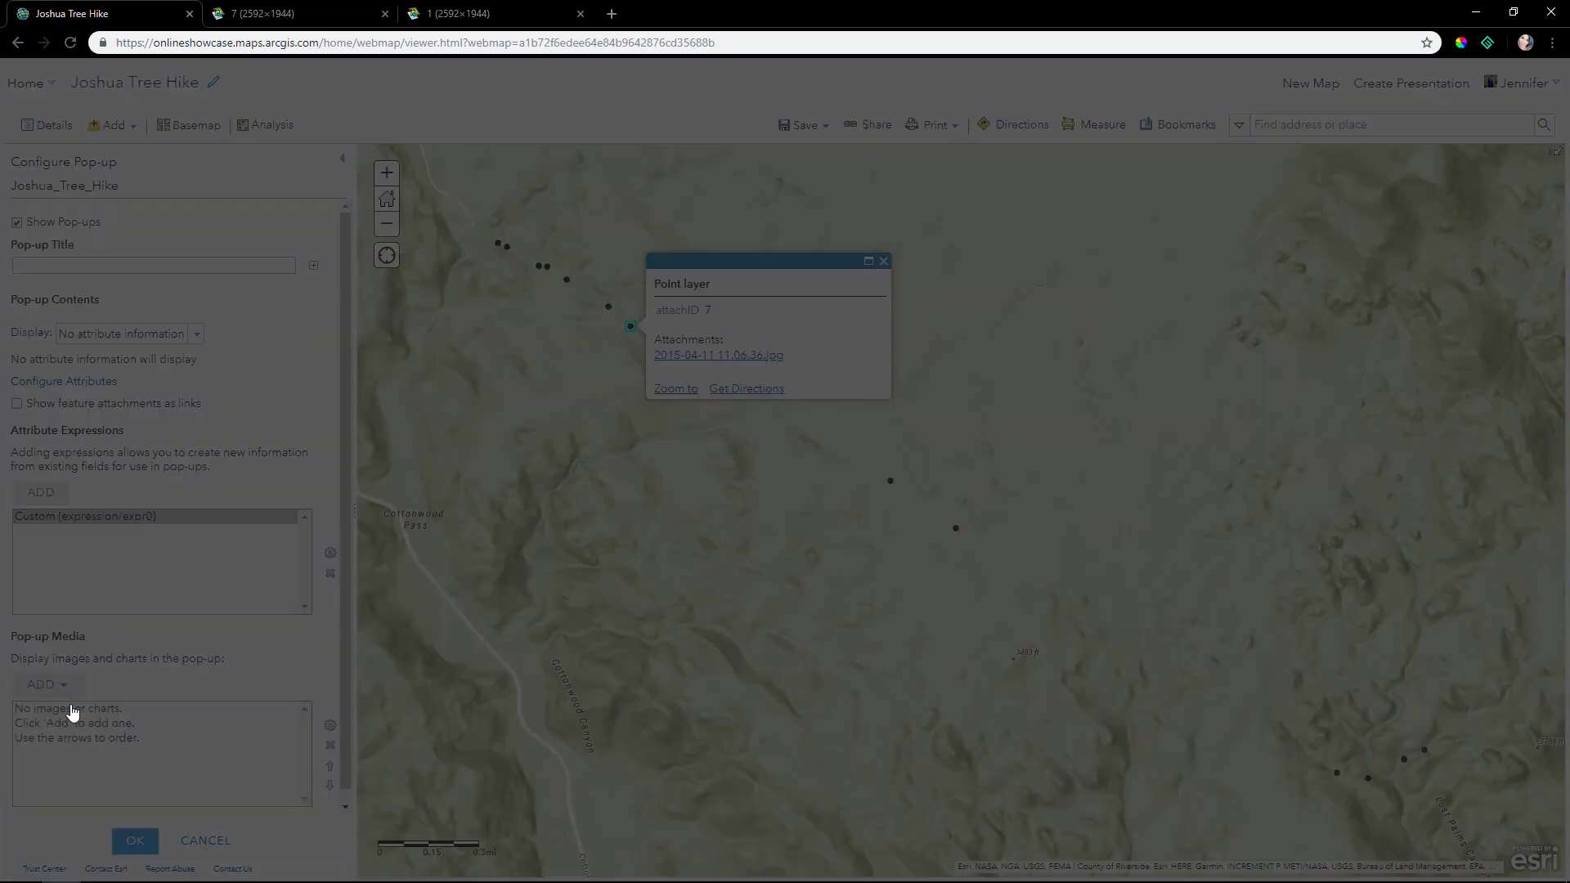
key("ctrl+a")
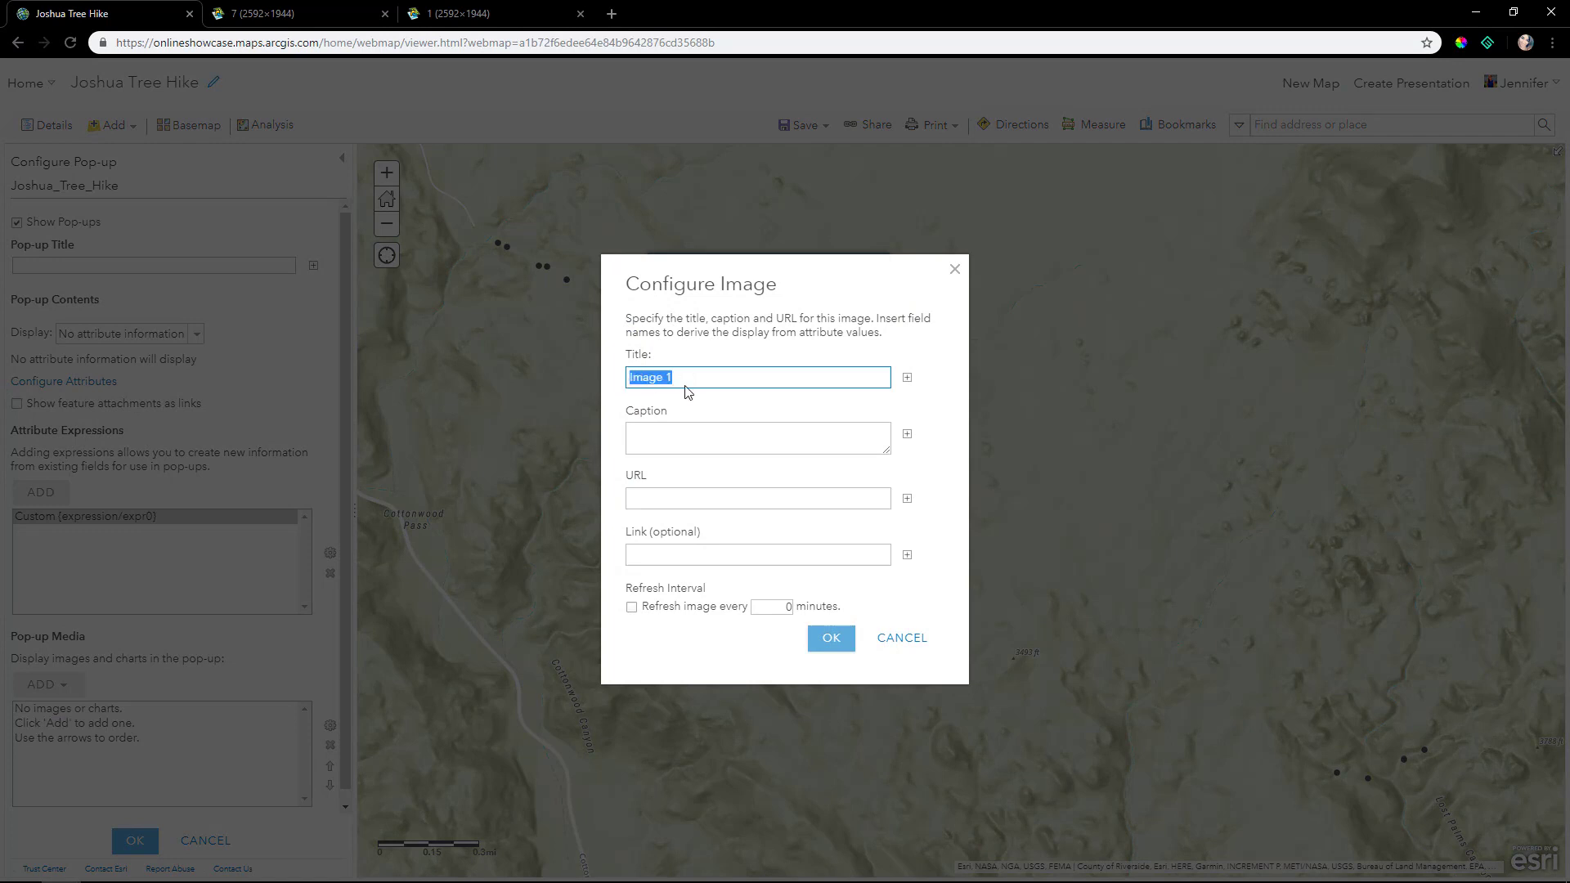
key("BackSpace")
left_click(906, 499)
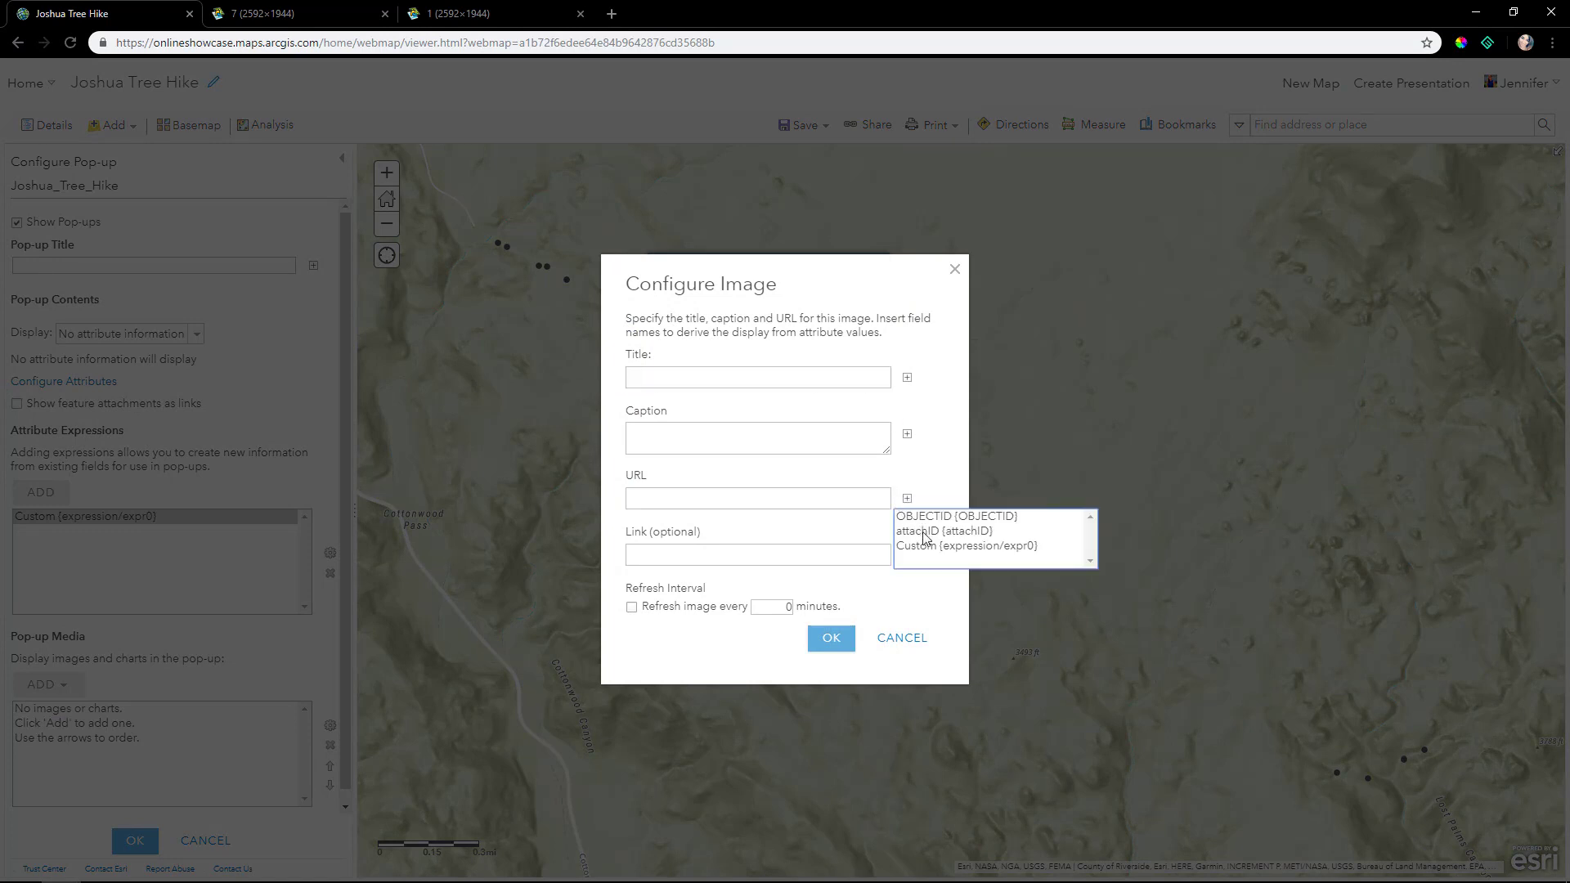
left_click(946, 547)
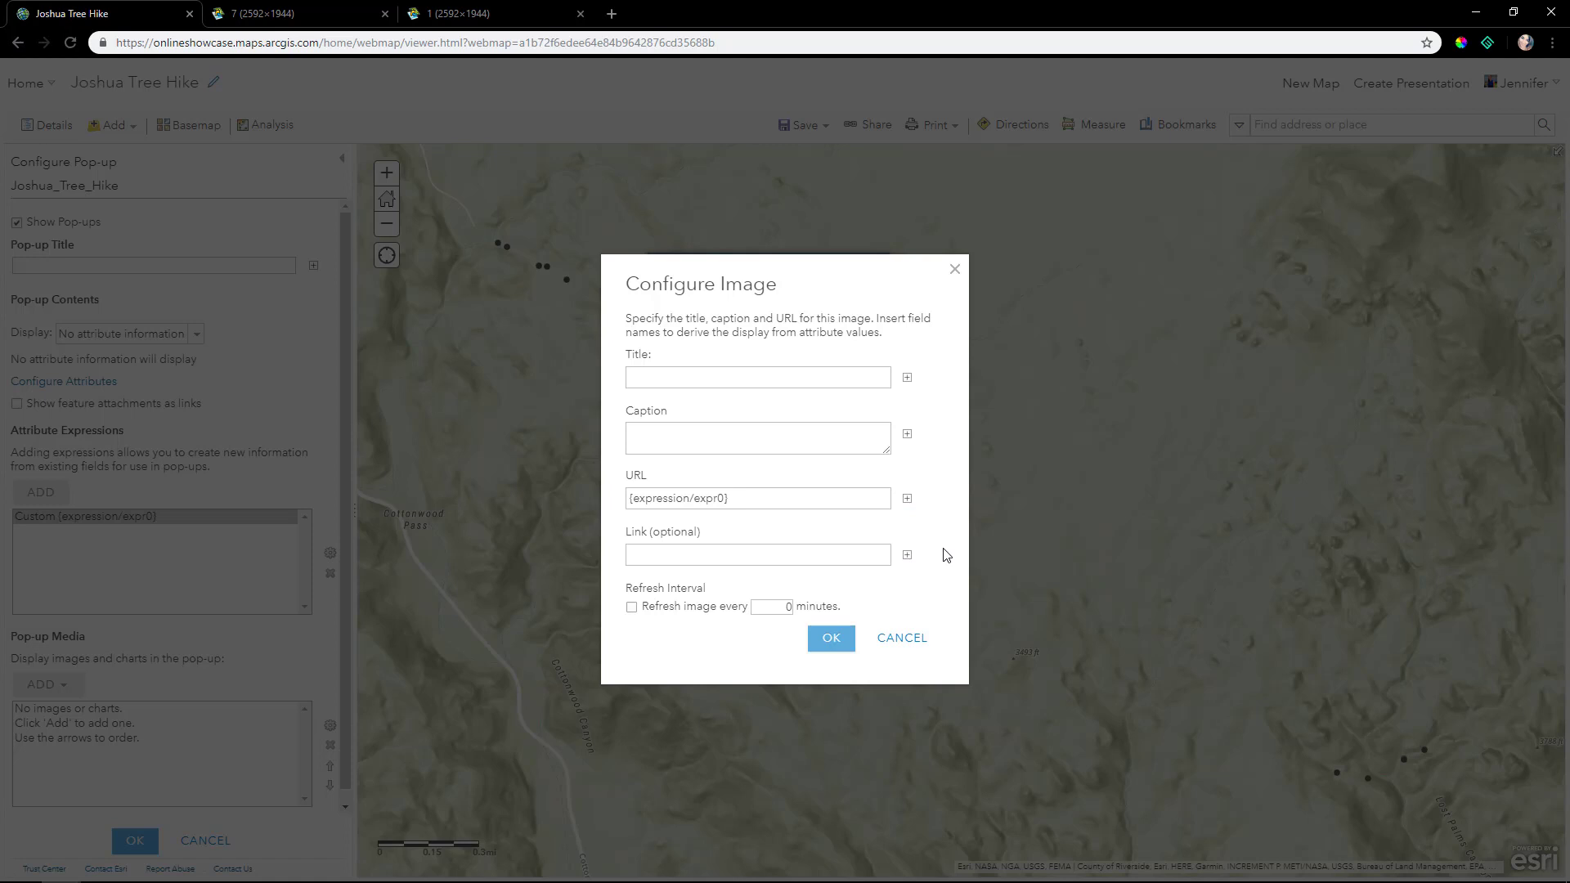
left_click(828, 640)
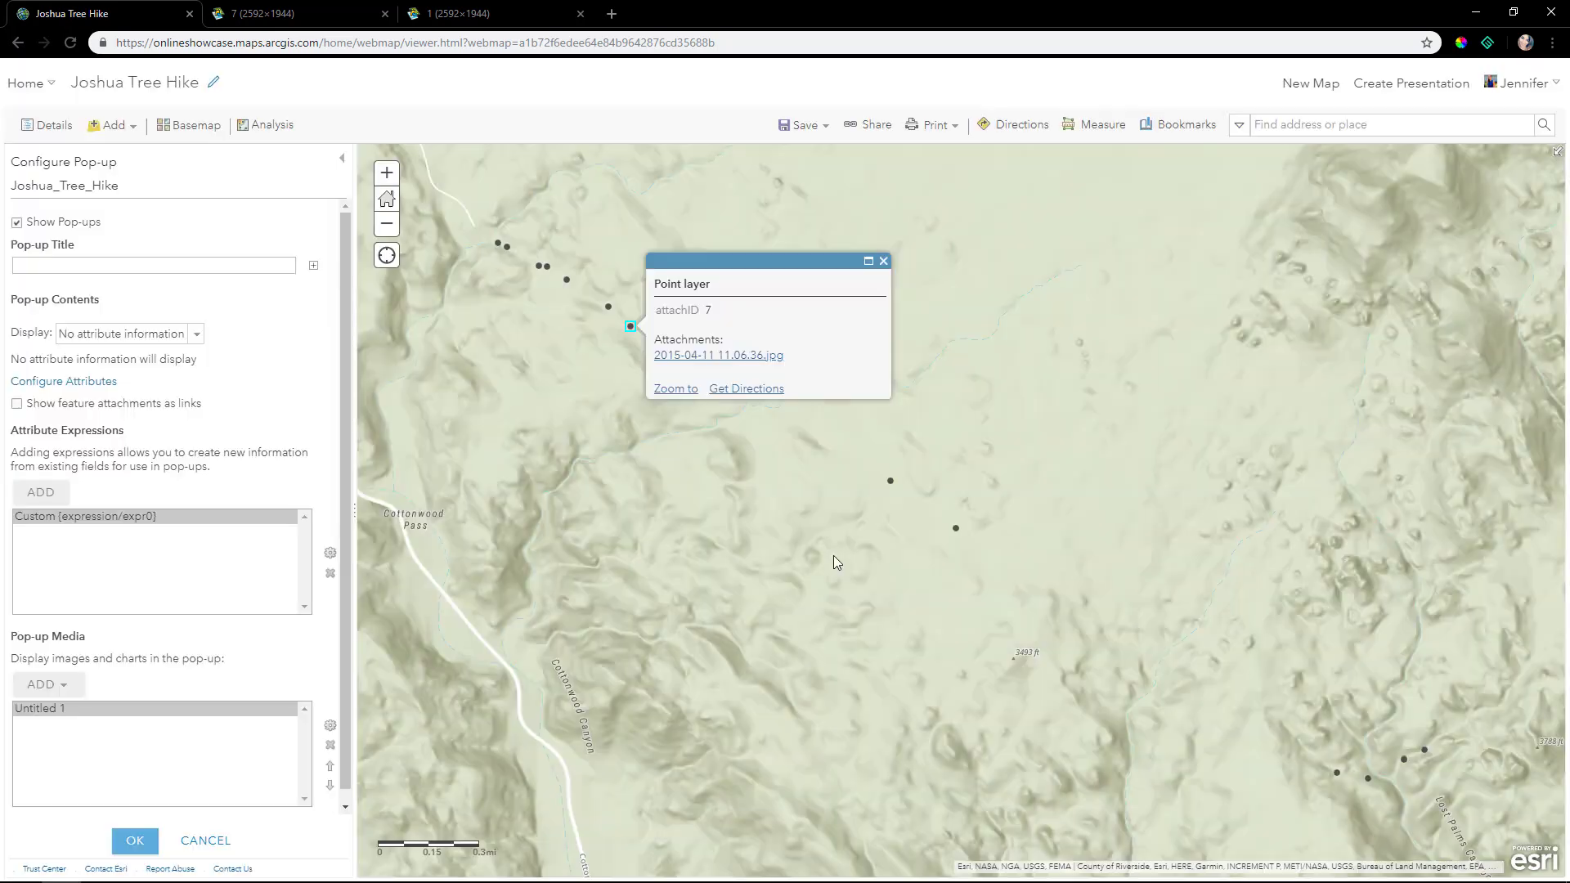
Step: Save the pop-up configuration and open feature 7's pop-up to confirm its attached photo displays
left_click(134, 843)
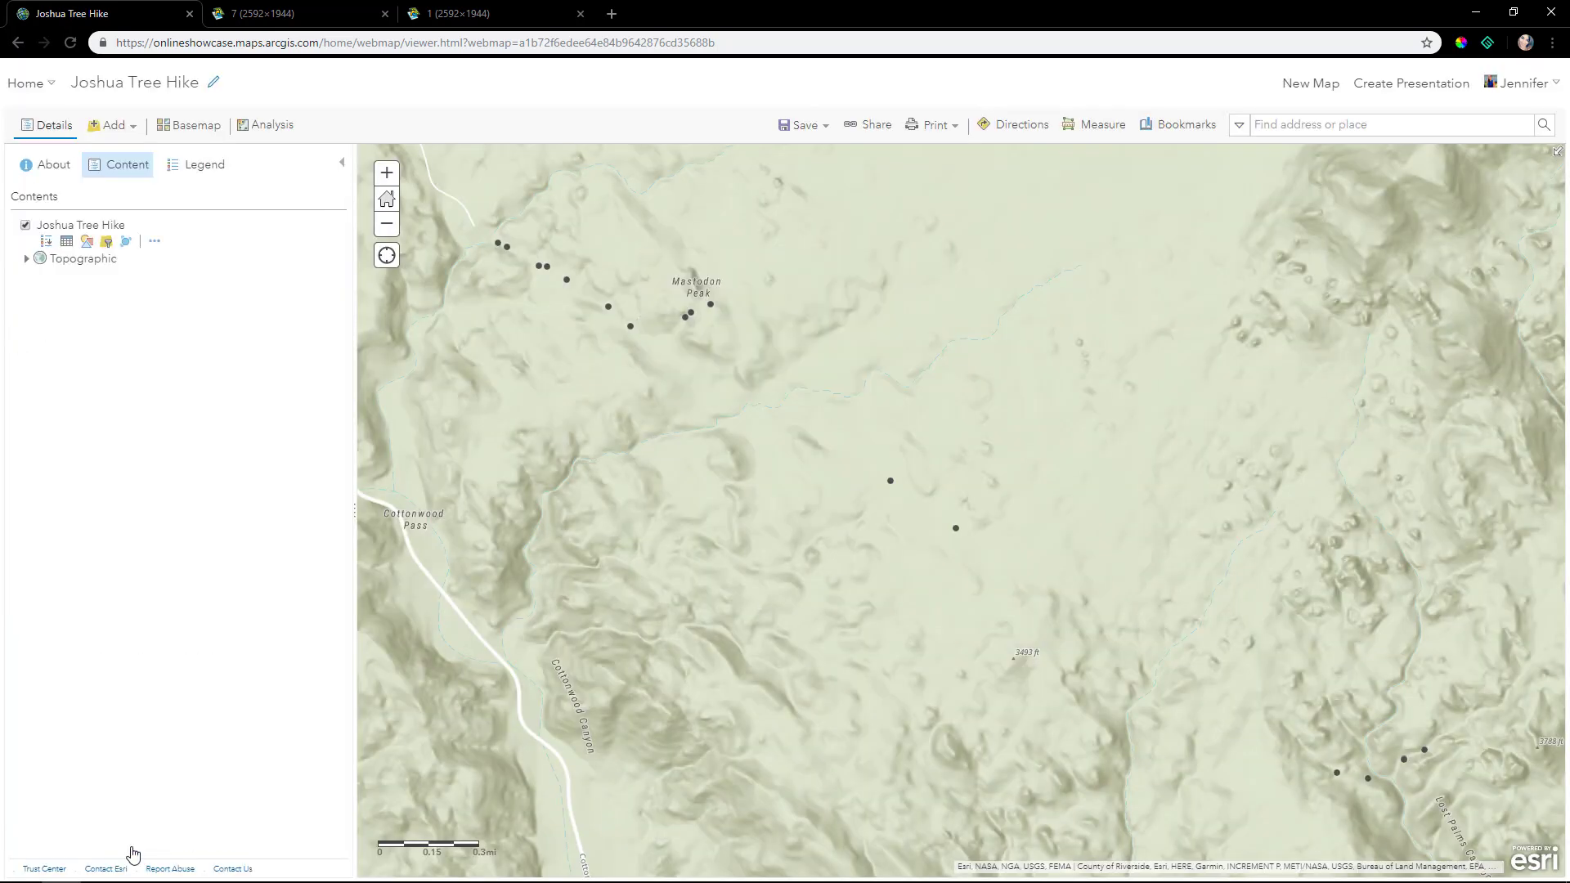
left_click(629, 328)
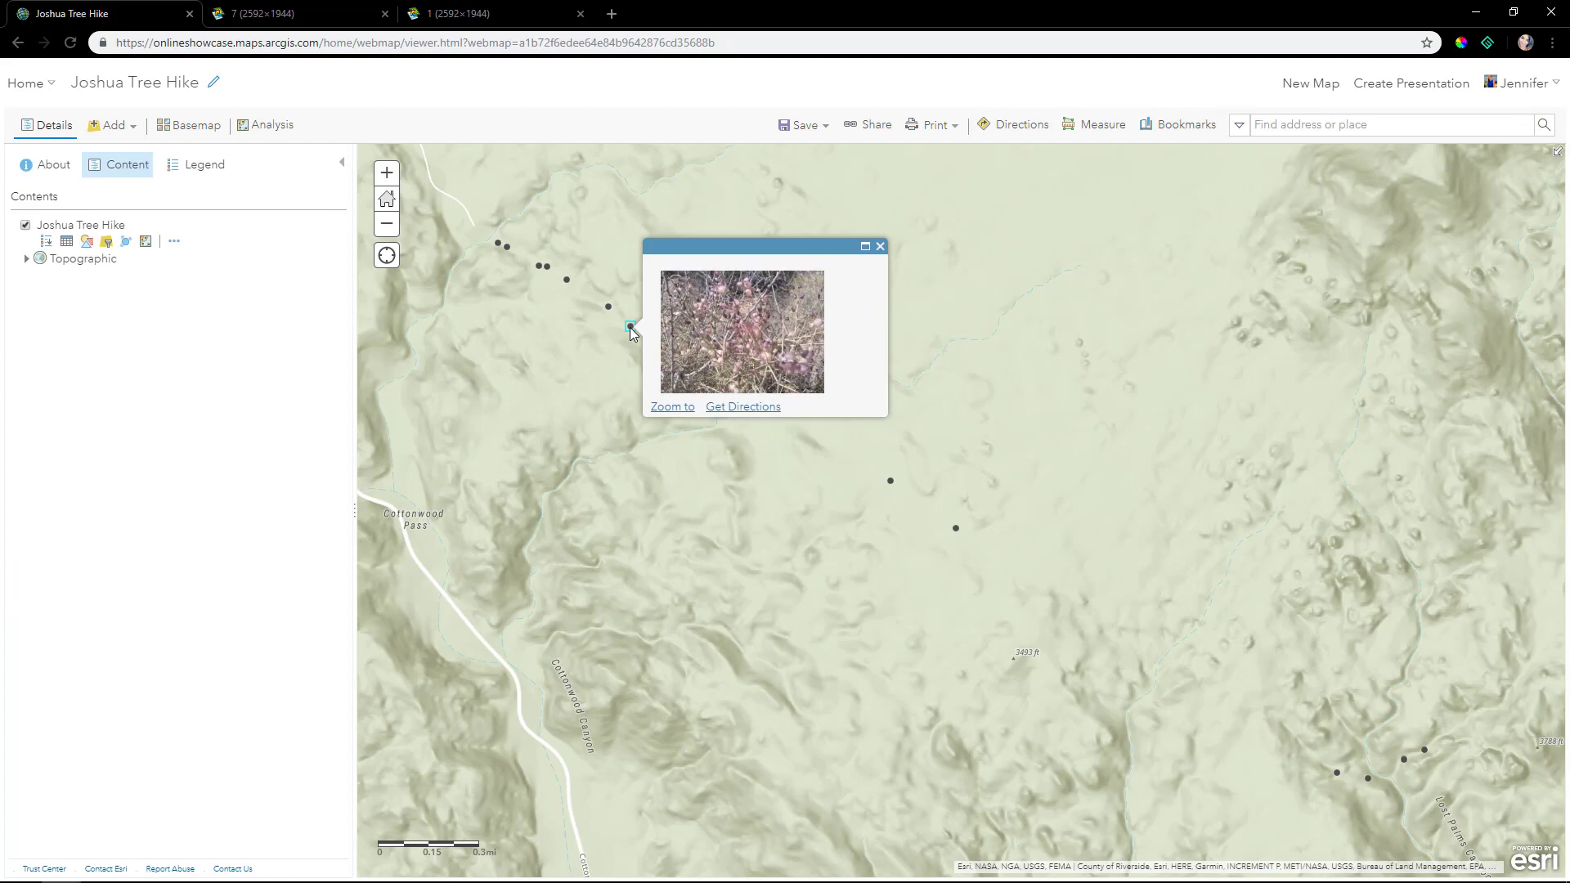